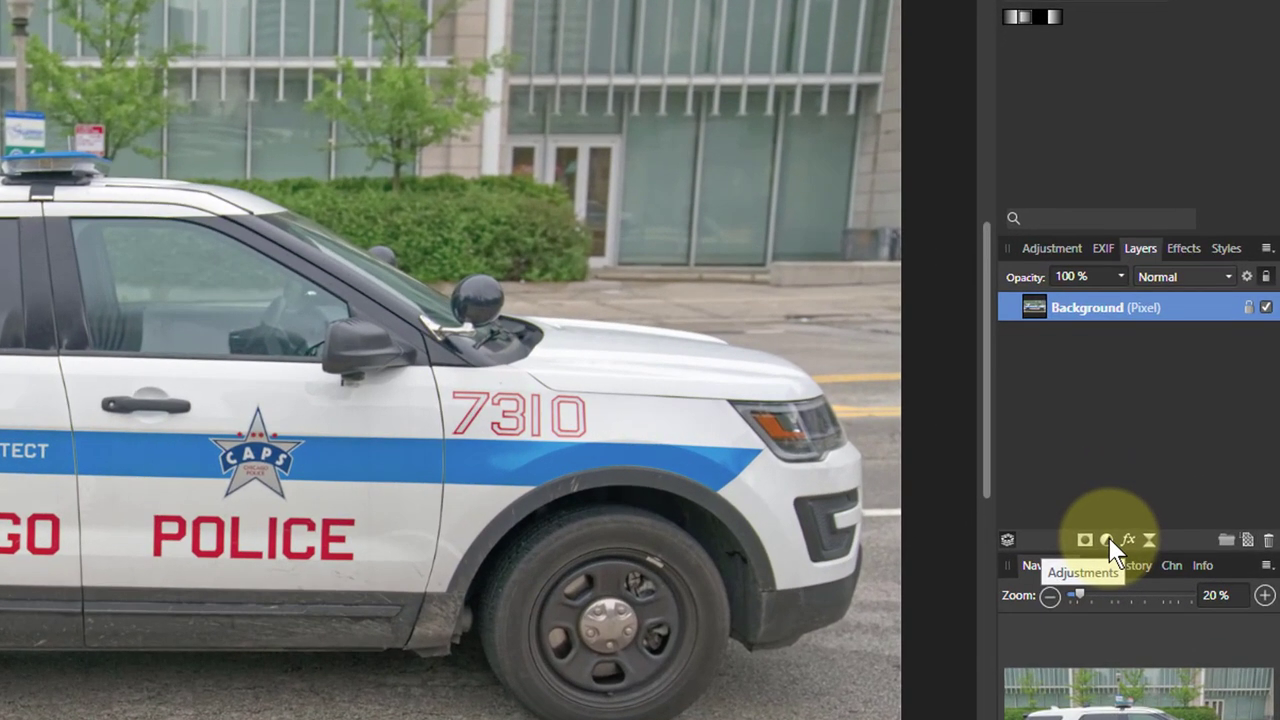
- Add a Gradient Map adjustment and shift its red-green-blue blend midpoints
{"action": "left_click", "coordinate": [1107, 539]}
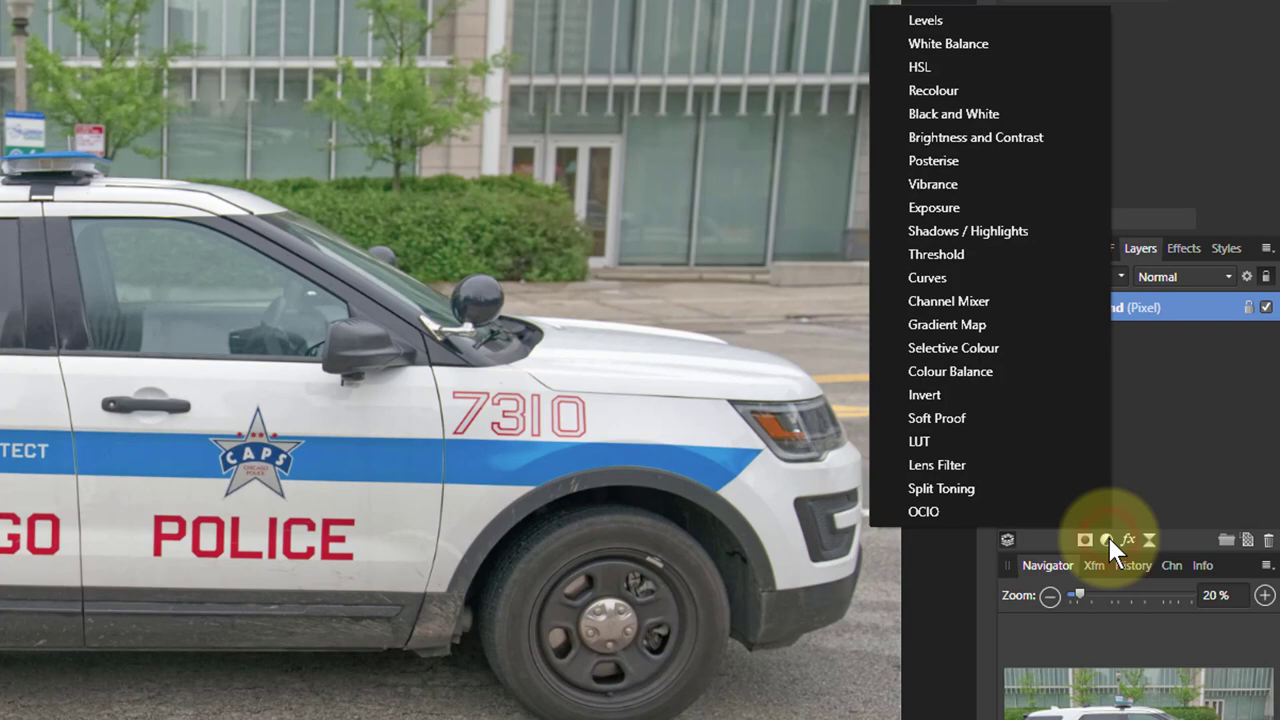
{"action": "left_click", "coordinate": [940, 321]}
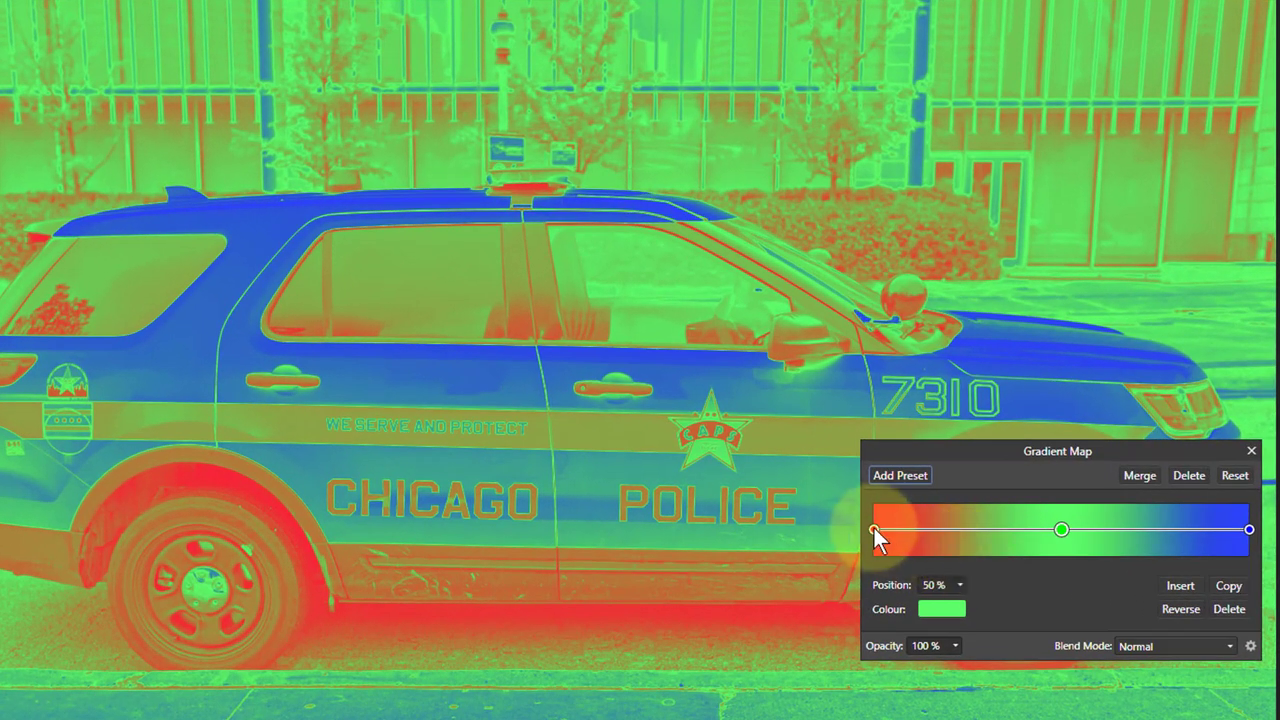
{"action": "mouse_move", "coordinate": [1014, 535]}
{"action": "left_mouse_down"}
{"action": "mouse_move", "coordinate": [875, 537]}
{"action": "mouse_move", "coordinate": [1000, 535]}
{"action": "left_mouse_up"}
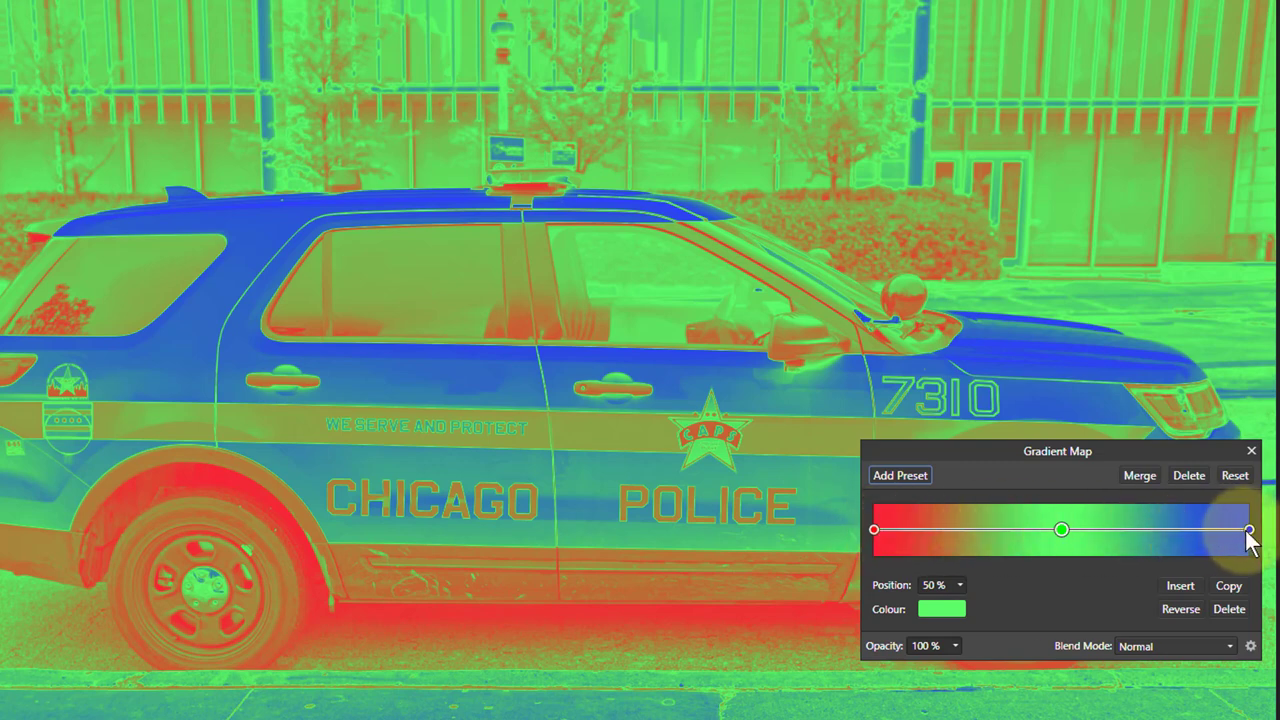
{"action": "mouse_move", "coordinate": [1155, 531]}
{"action": "left_mouse_down"}
{"action": "mouse_move", "coordinate": [1234, 531]}
{"action": "mouse_move", "coordinate": [900, 551]}
{"action": "mouse_move", "coordinate": [1224, 527]}
{"action": "mouse_move", "coordinate": [1162, 530]}
{"action": "left_mouse_up"}
{"action": "left_click_drag", "start_coordinate": [876, 530], "coordinate": [868, 536]}
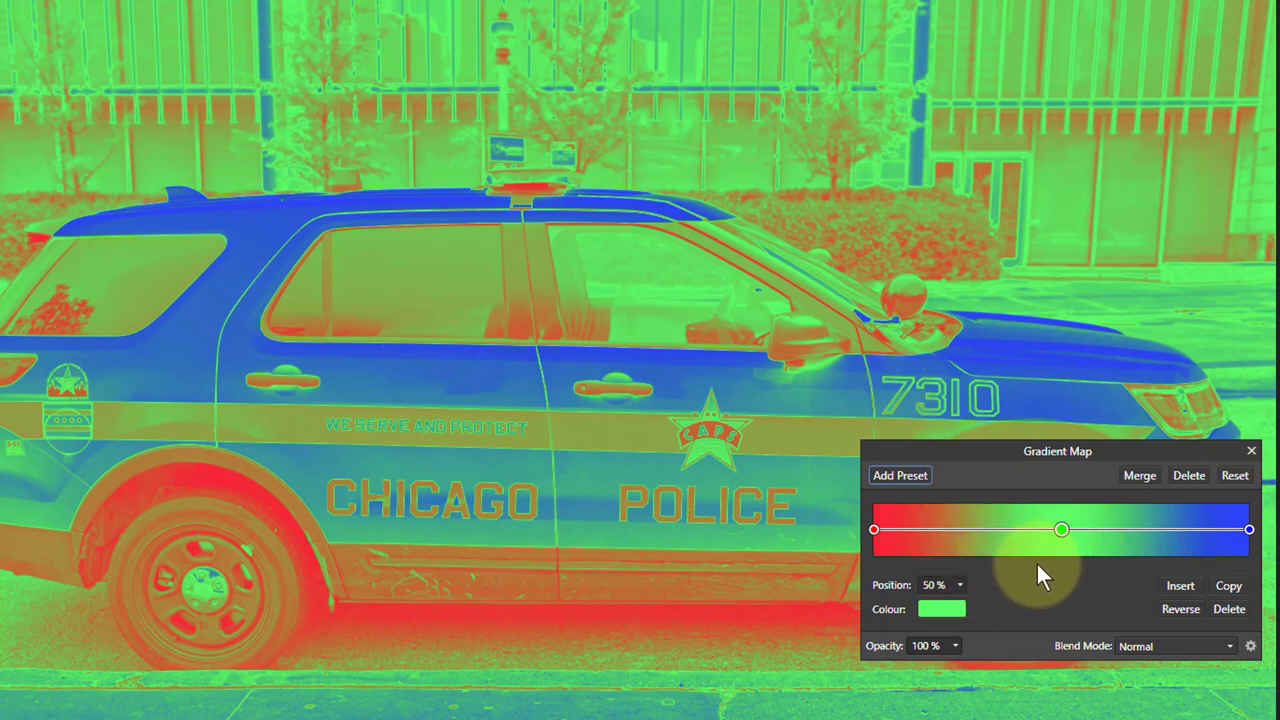
- Remove the middle green stop and set the left end stop to black
{"action": "left_click", "coordinate": [1061, 530]}
{"action": "left_click_drag", "start_coordinate": [1062, 532], "coordinate": [1061, 617]}
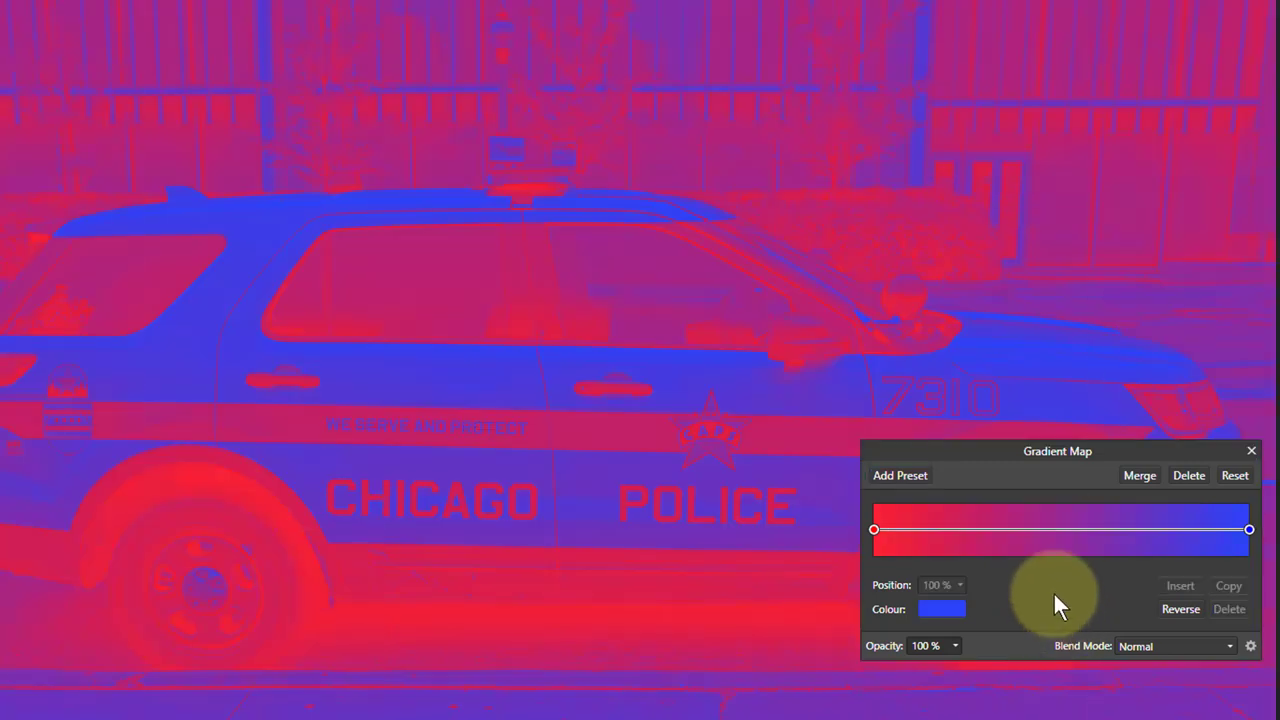
{"action": "left_click", "coordinate": [874, 529]}
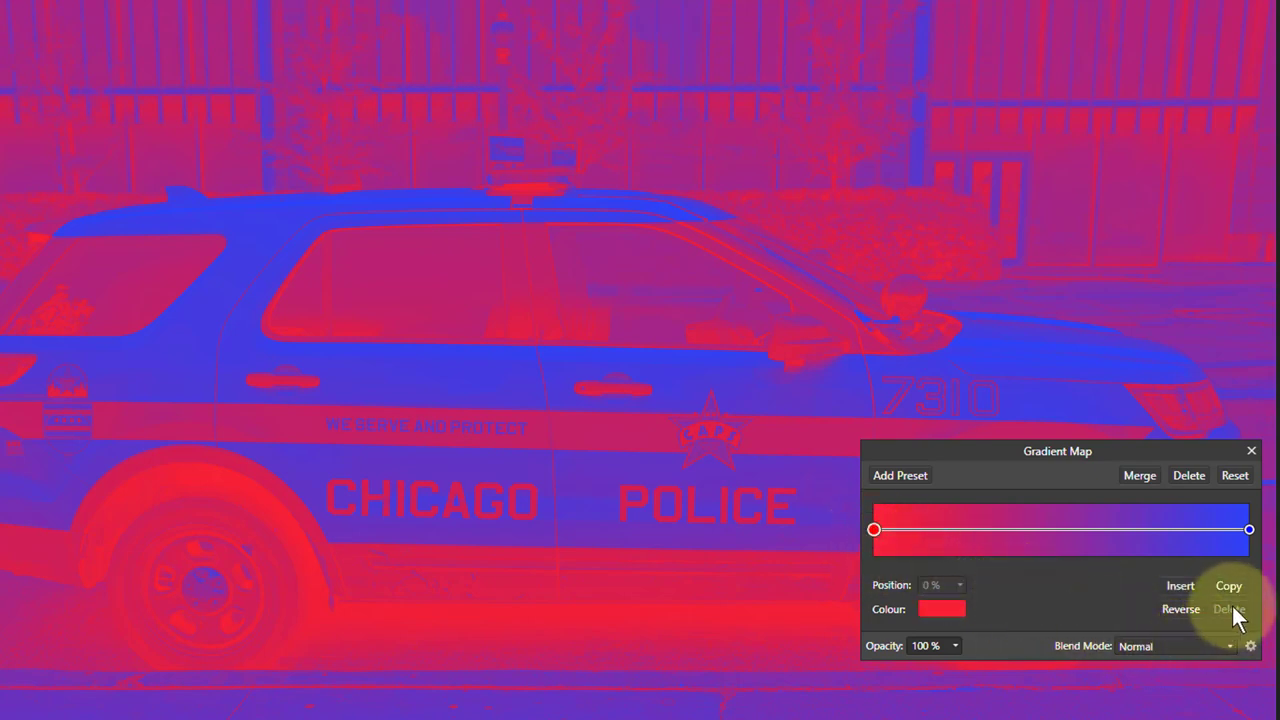
{"action": "left_click", "coordinate": [937, 605]}
{"action": "mouse_move", "coordinate": [914, 540]}
{"action": "left_mouse_down"}
{"action": "mouse_move", "coordinate": [910, 530]}
{"action": "mouse_move", "coordinate": [910, 551]}
{"action": "left_mouse_up"}
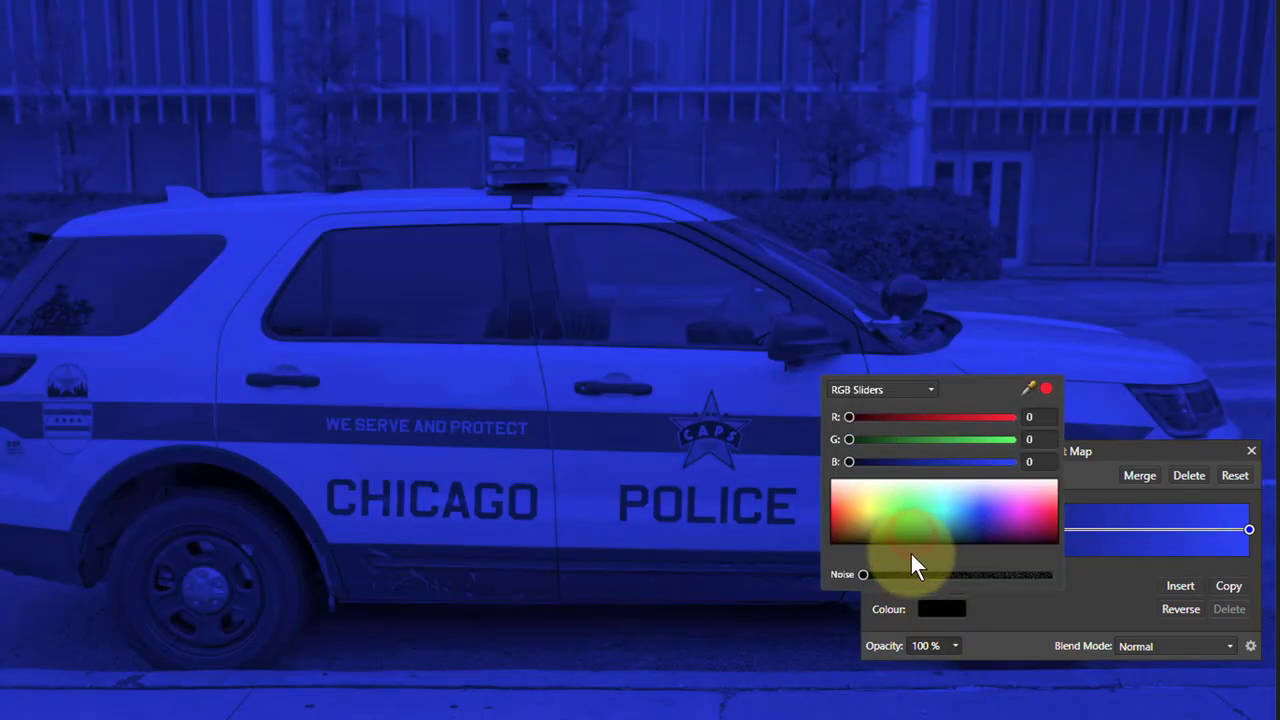
{"action": "left_click", "coordinate": [1246, 532]}
- Set the gradient's right end stop to white
{"action": "left_click", "coordinate": [1247, 530]}
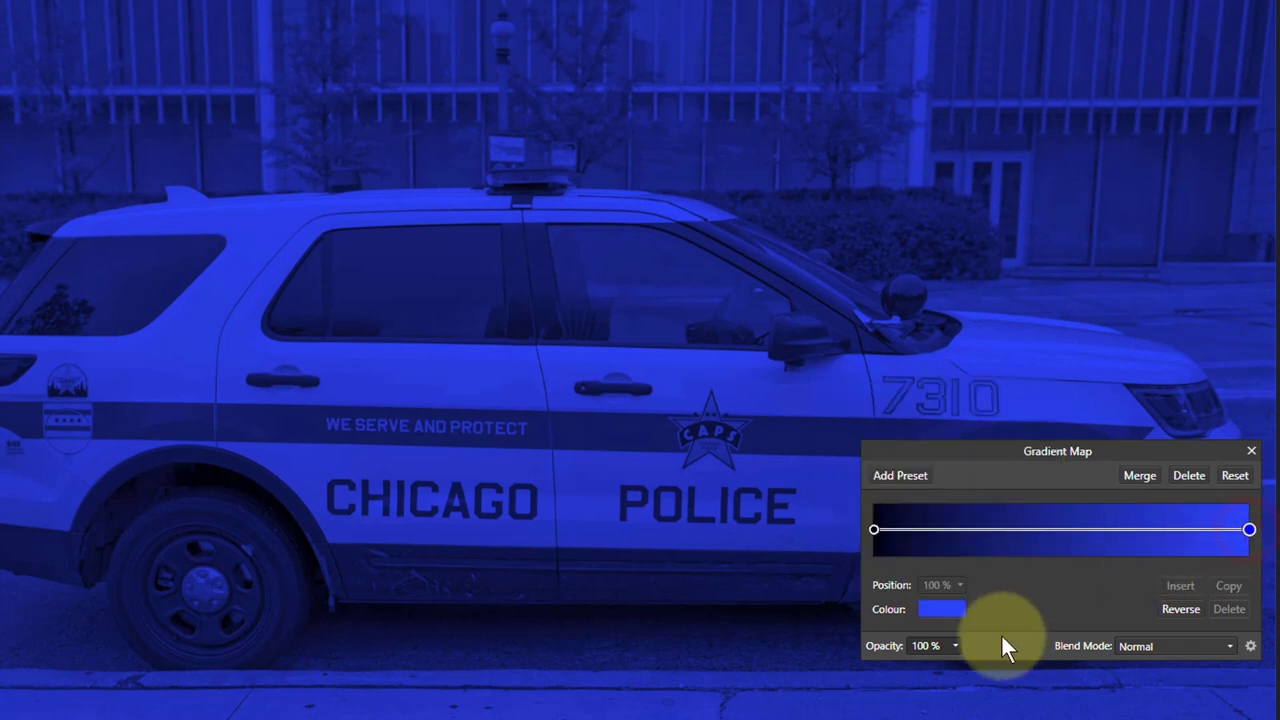
{"action": "left_click", "coordinate": [931, 607]}
{"action": "left_click", "coordinate": [937, 503]}
{"action": "left_click_drag", "start_coordinate": [935, 497], "coordinate": [932, 472]}
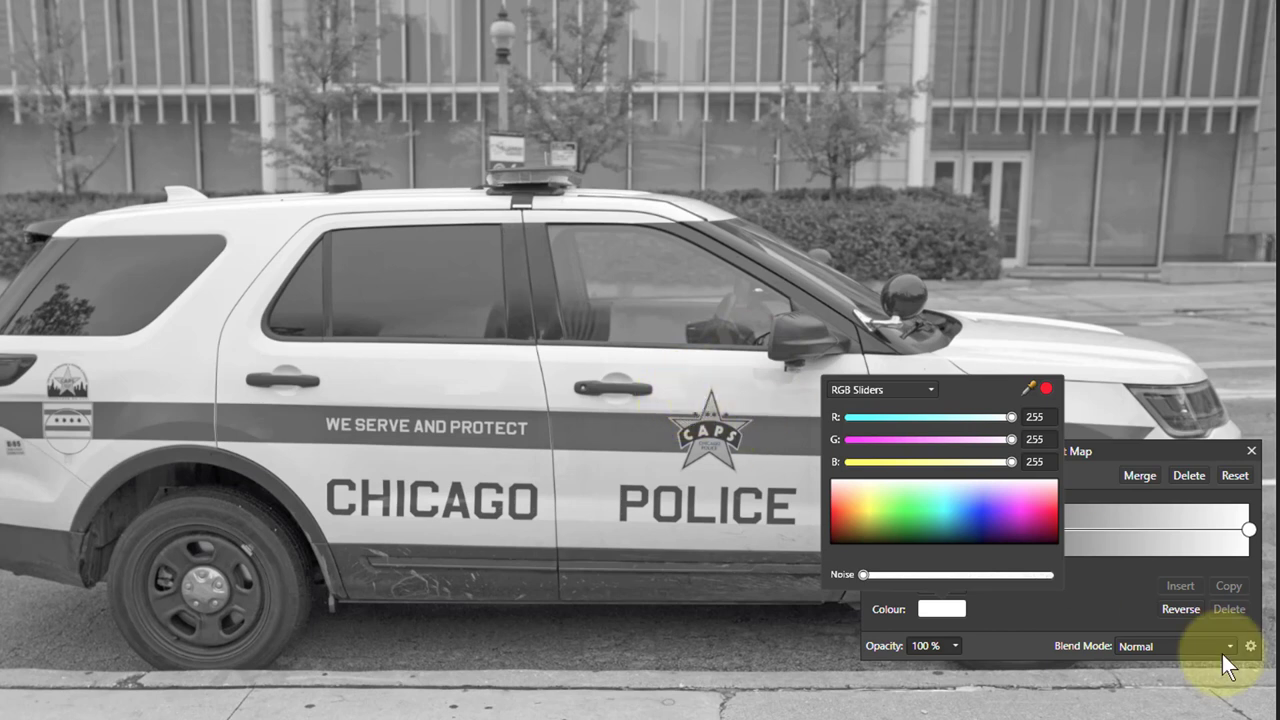
- Try inserting extra gradient stops at 50% and 75%
{"action": "left_click", "coordinate": [1105, 582]}
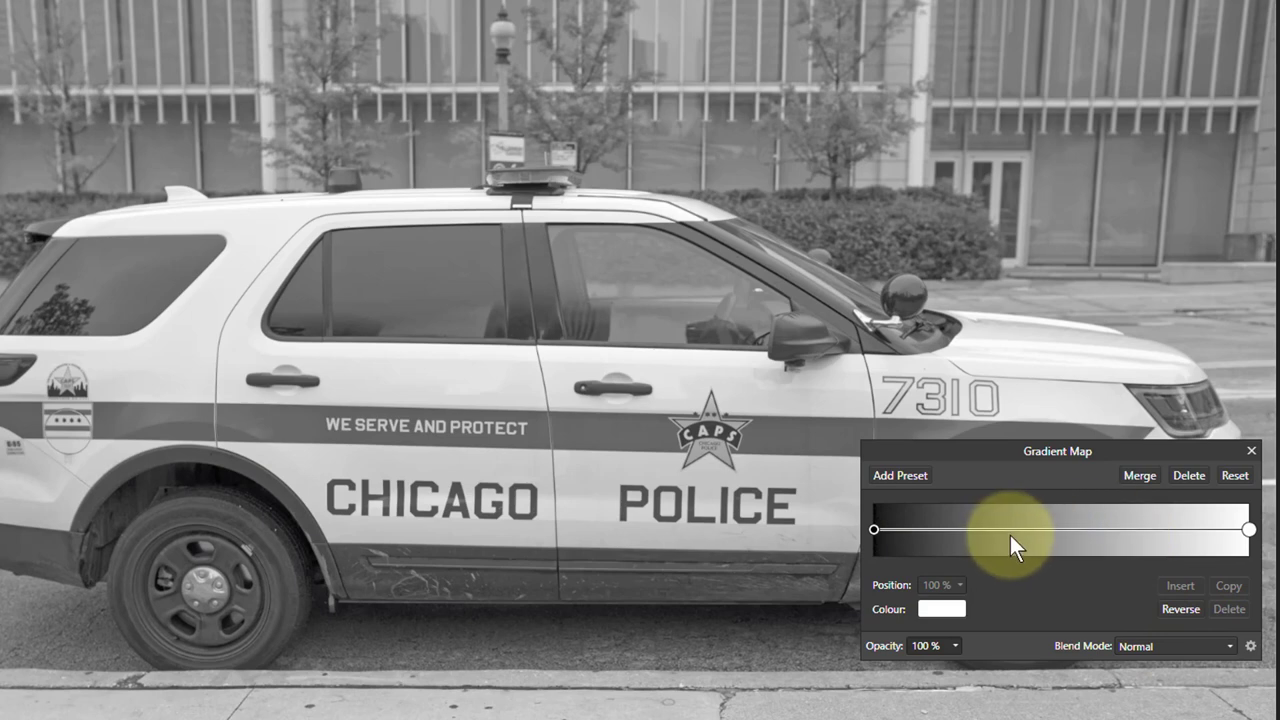
{"action": "left_click_drag", "start_coordinate": [1030, 530], "coordinate": [1032, 582]}
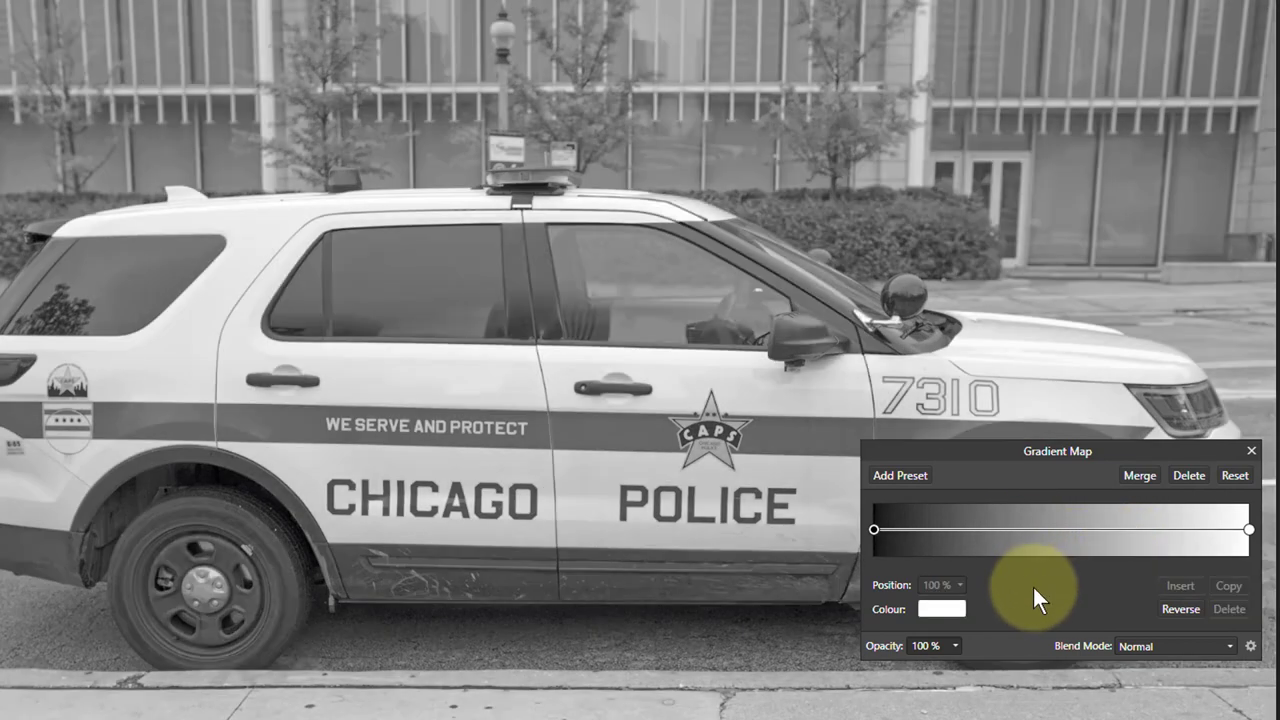
{"action": "left_click", "coordinate": [874, 528]}
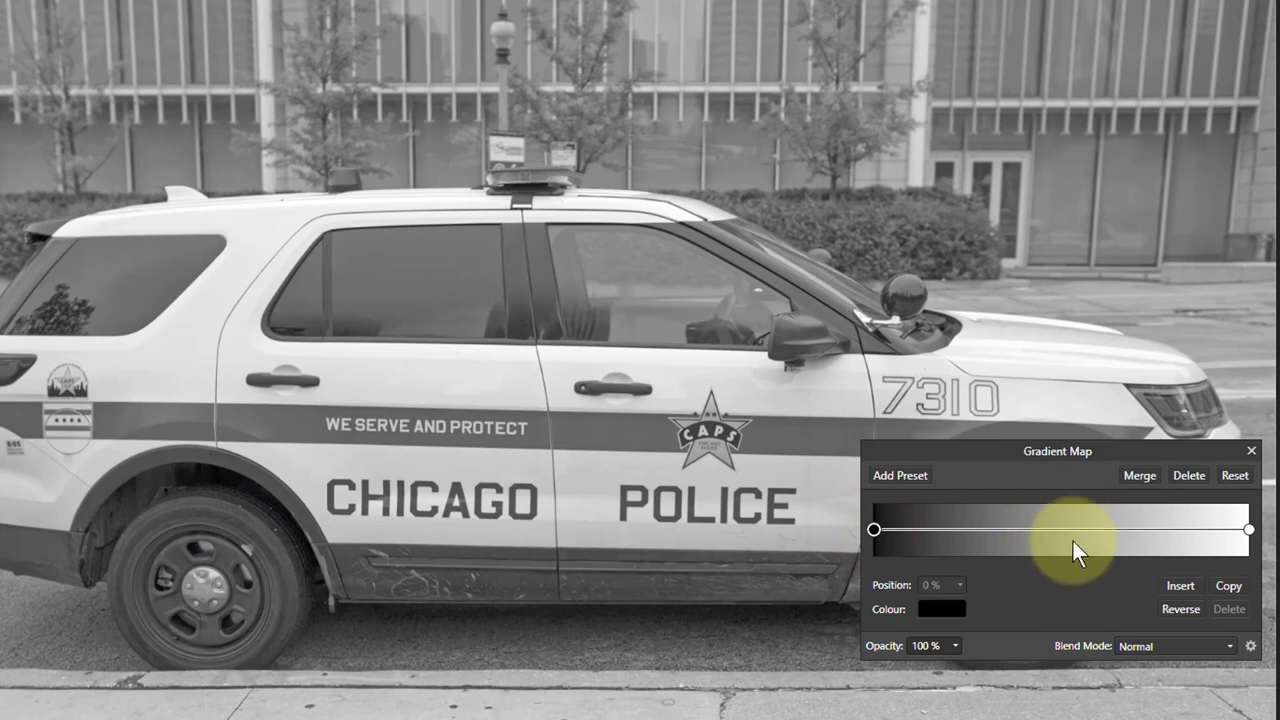
{"action": "left_click", "coordinate": [1178, 586]}
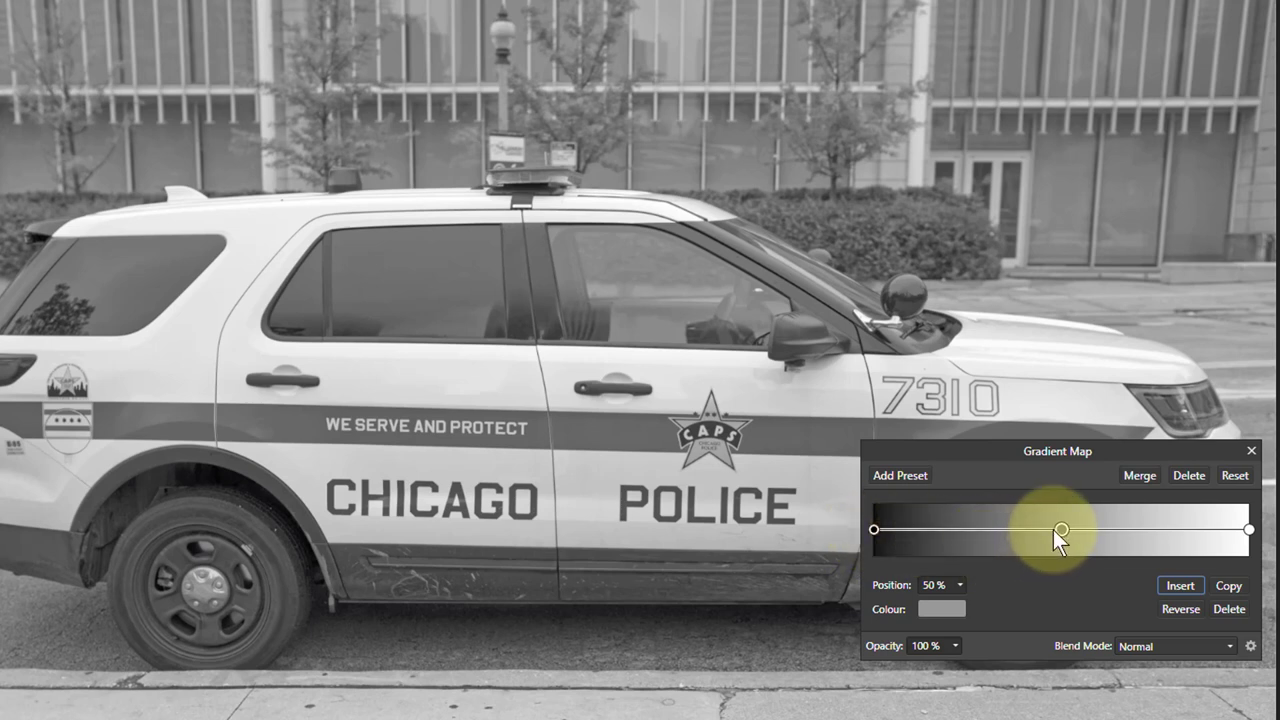
{"action": "left_click", "coordinate": [1184, 585]}
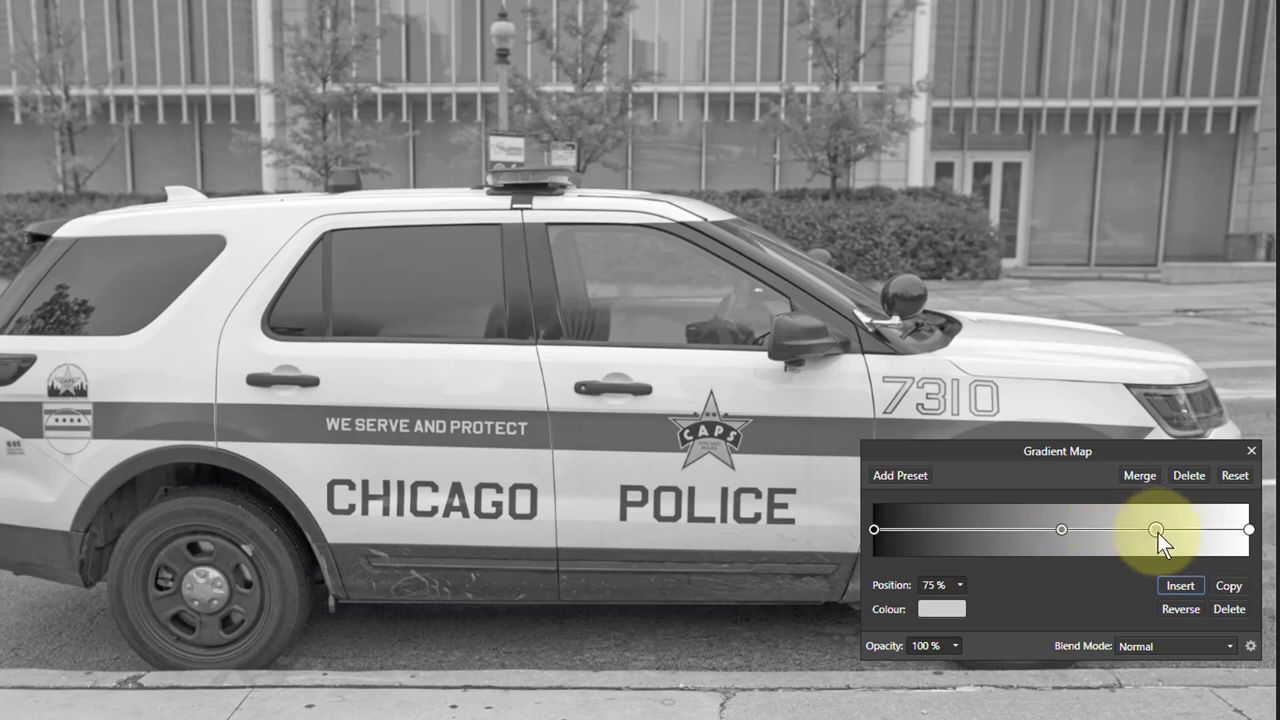
- Drag the 75% and 50% stops off the bar, leaving just black and white
{"action": "left_click", "coordinate": [1249, 530]}
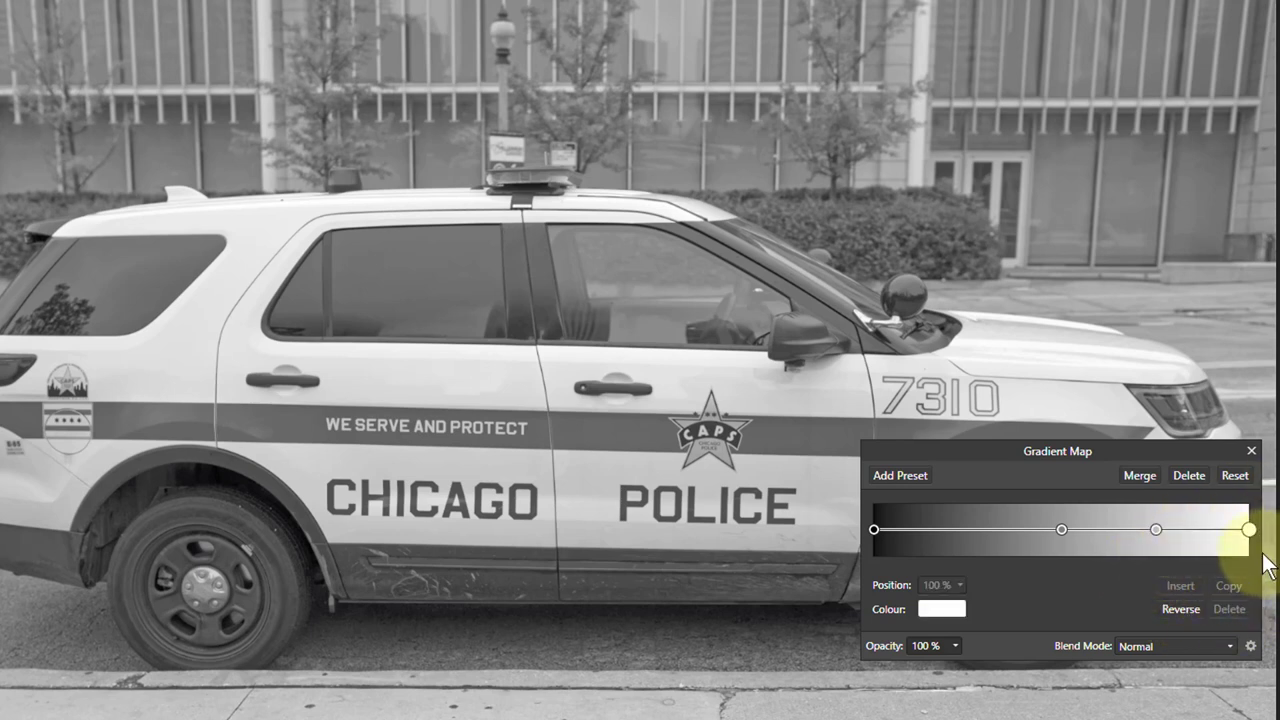
{"action": "left_click_drag", "start_coordinate": [1155, 530], "coordinate": [1150, 587]}
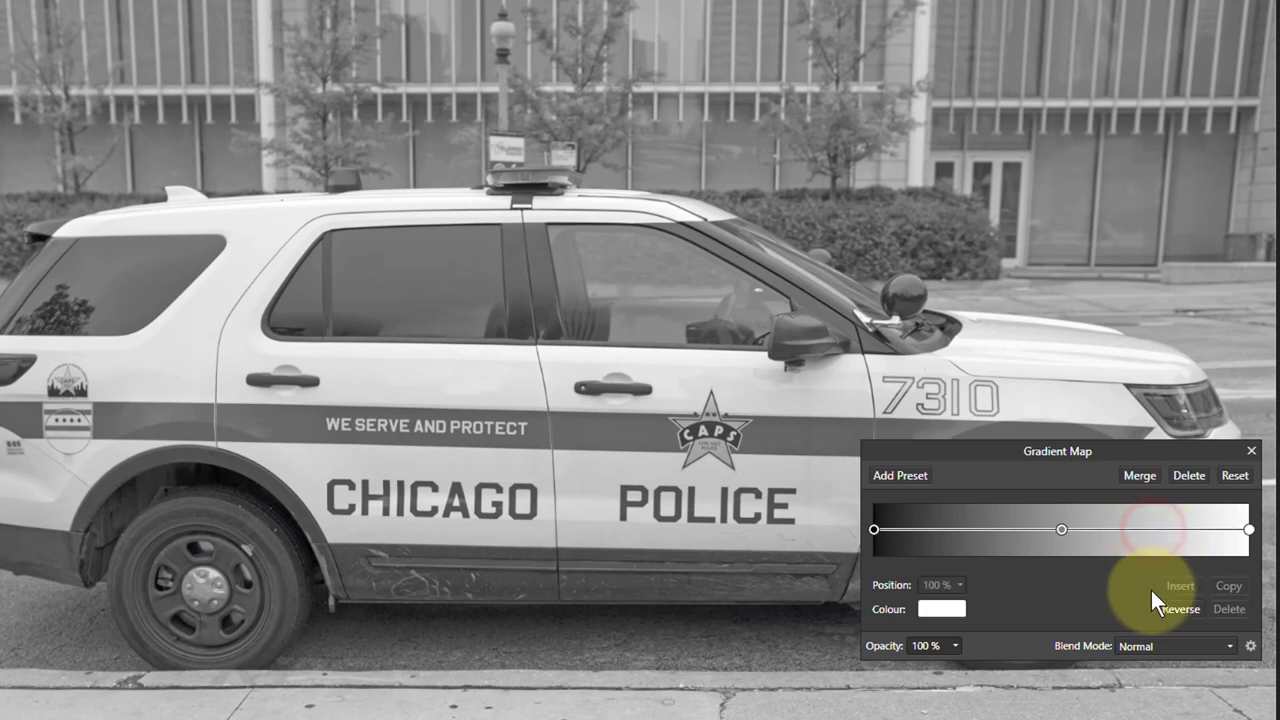
{"action": "left_click", "coordinate": [1062, 529]}
{"action": "left_click_drag", "start_coordinate": [1062, 530], "coordinate": [873, 589]}
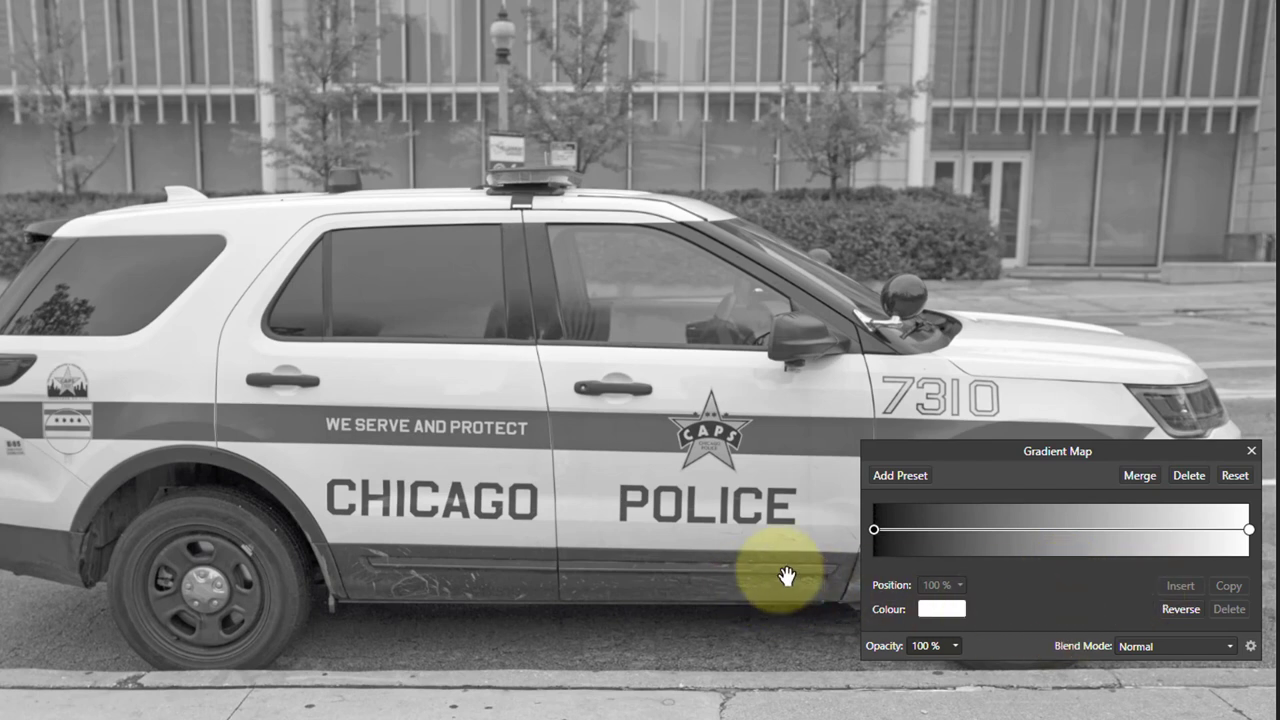
- Duplicate the black stop to about 23% and add a new stop at 76%
{"action": "left_click", "coordinate": [873, 529]}
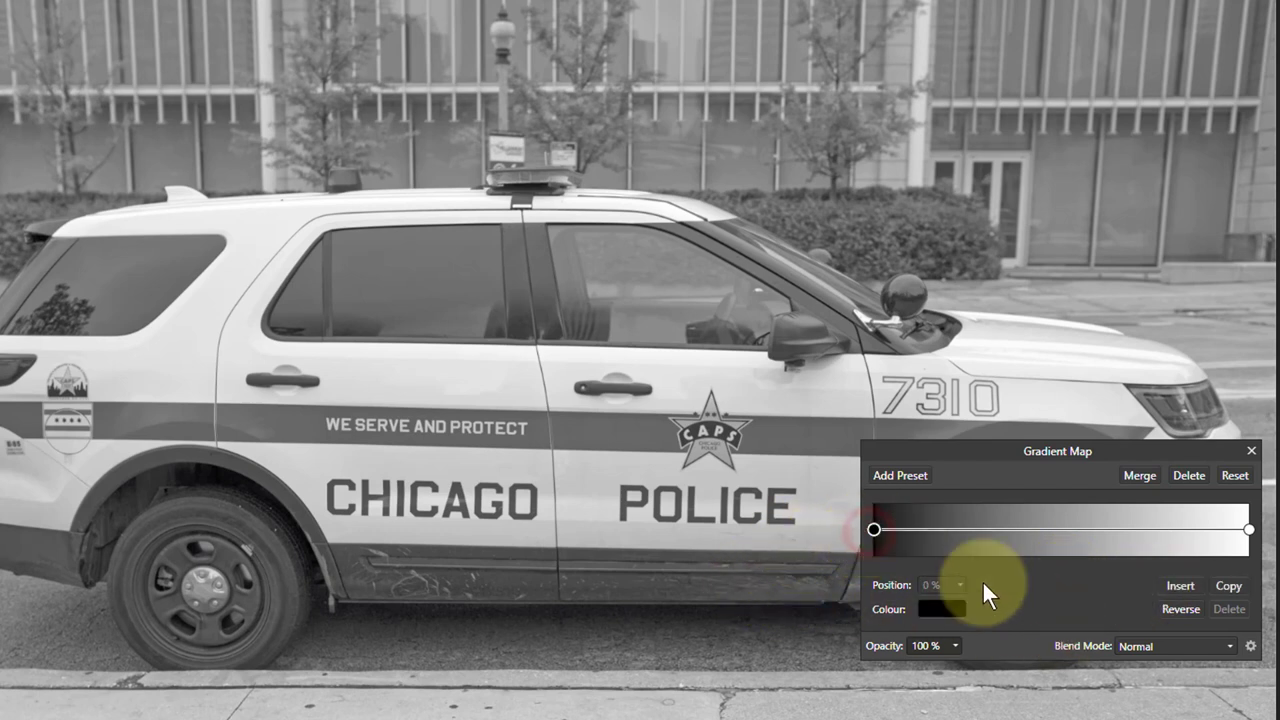
{"action": "left_click", "coordinate": [1229, 590]}
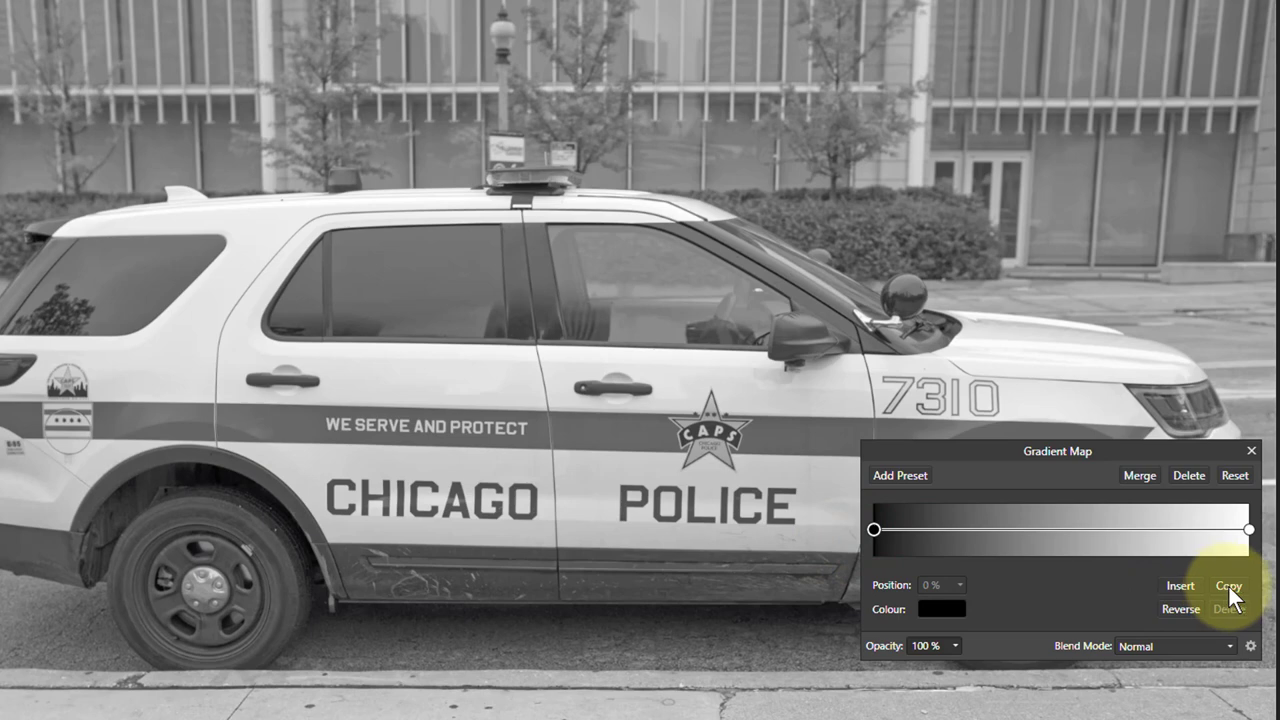
{"action": "left_click", "coordinate": [1229, 587]}
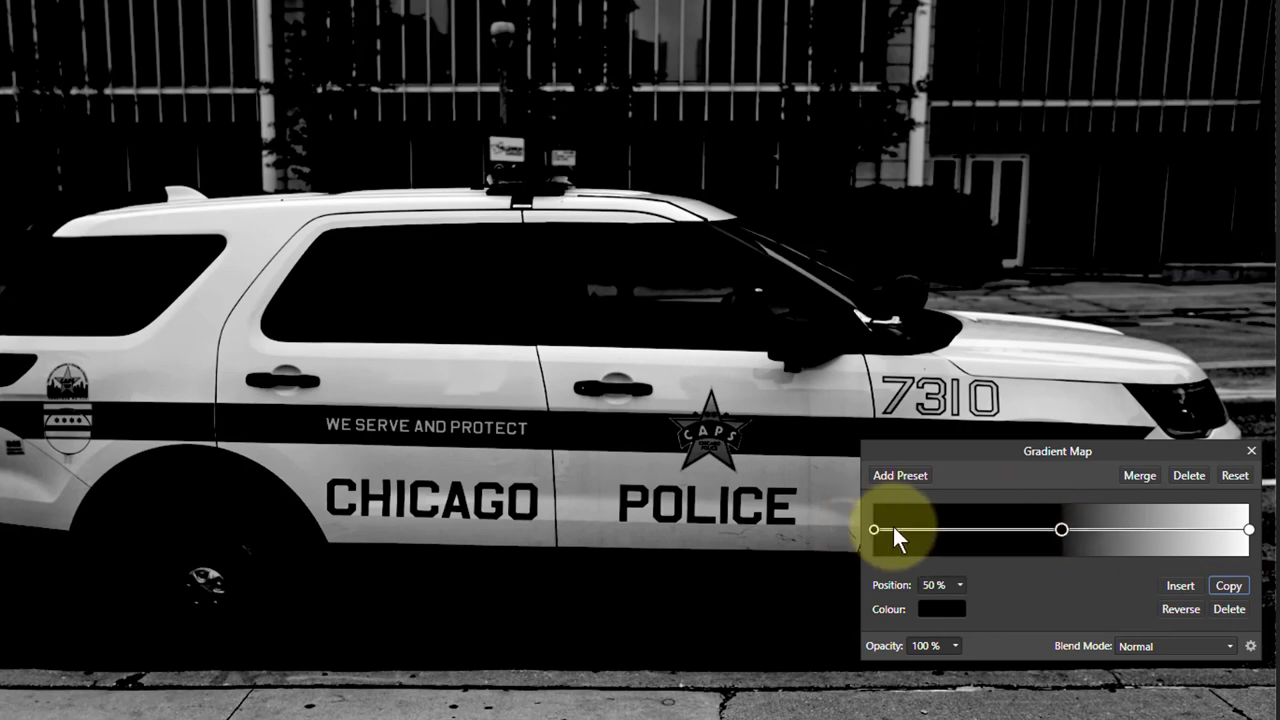
{"action": "left_click_drag", "start_coordinate": [1052, 530], "coordinate": [933, 540]}
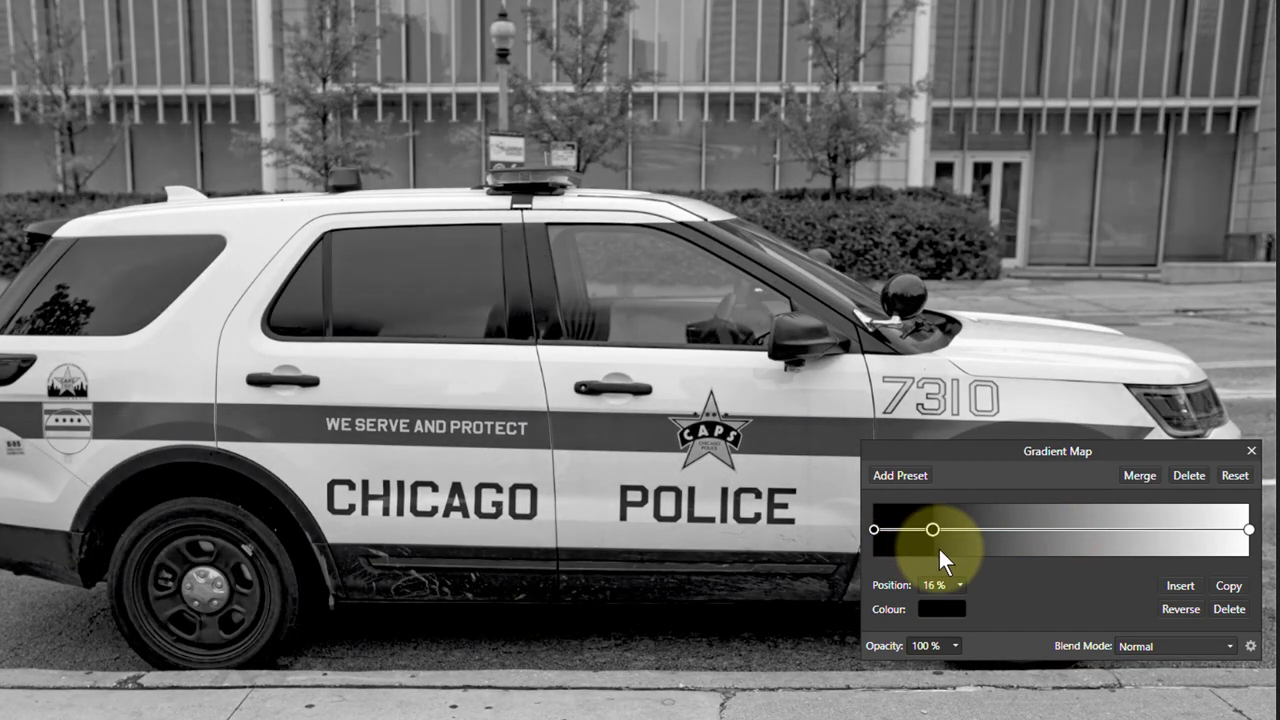
{"action": "left_click", "coordinate": [1212, 531]}
{"action": "left_click_drag", "start_coordinate": [1189, 531], "coordinate": [1160, 535]}
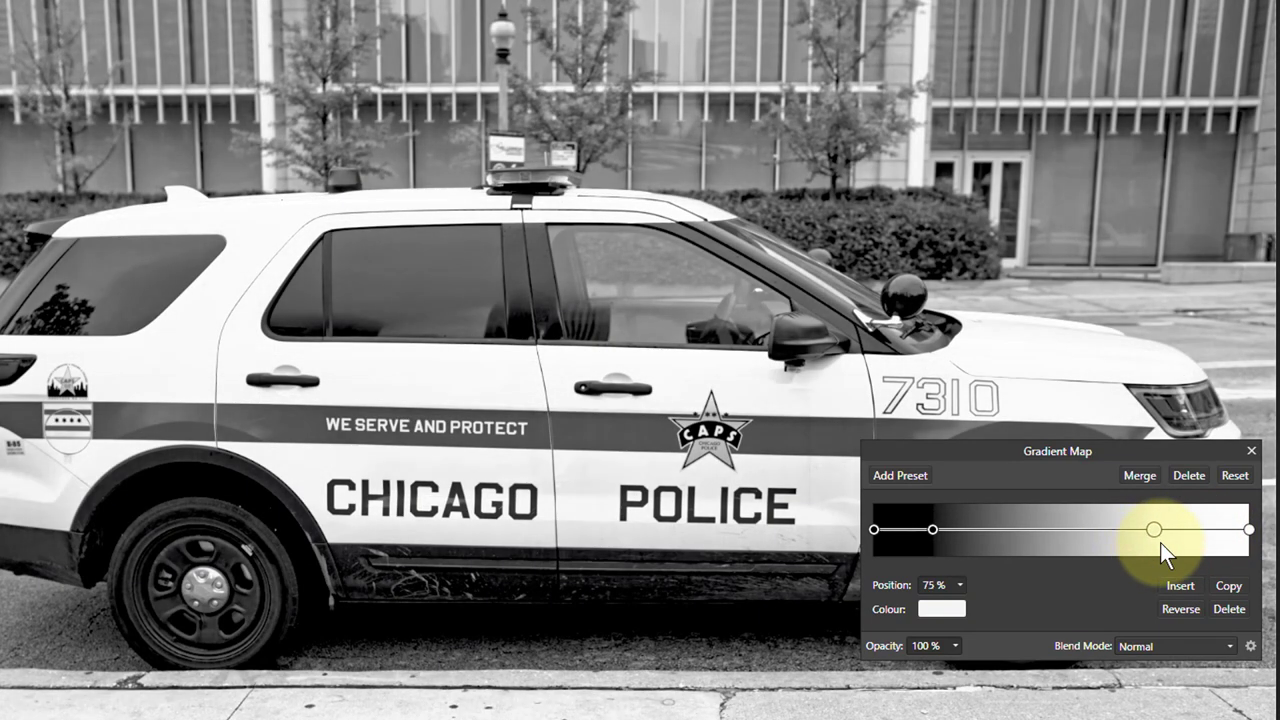
- Keep the new stop white and reposition the test stops to 24% and 63%
{"action": "left_click", "coordinate": [962, 609]}
{"action": "left_click_drag", "start_coordinate": [909, 520], "coordinate": [910, 460]}
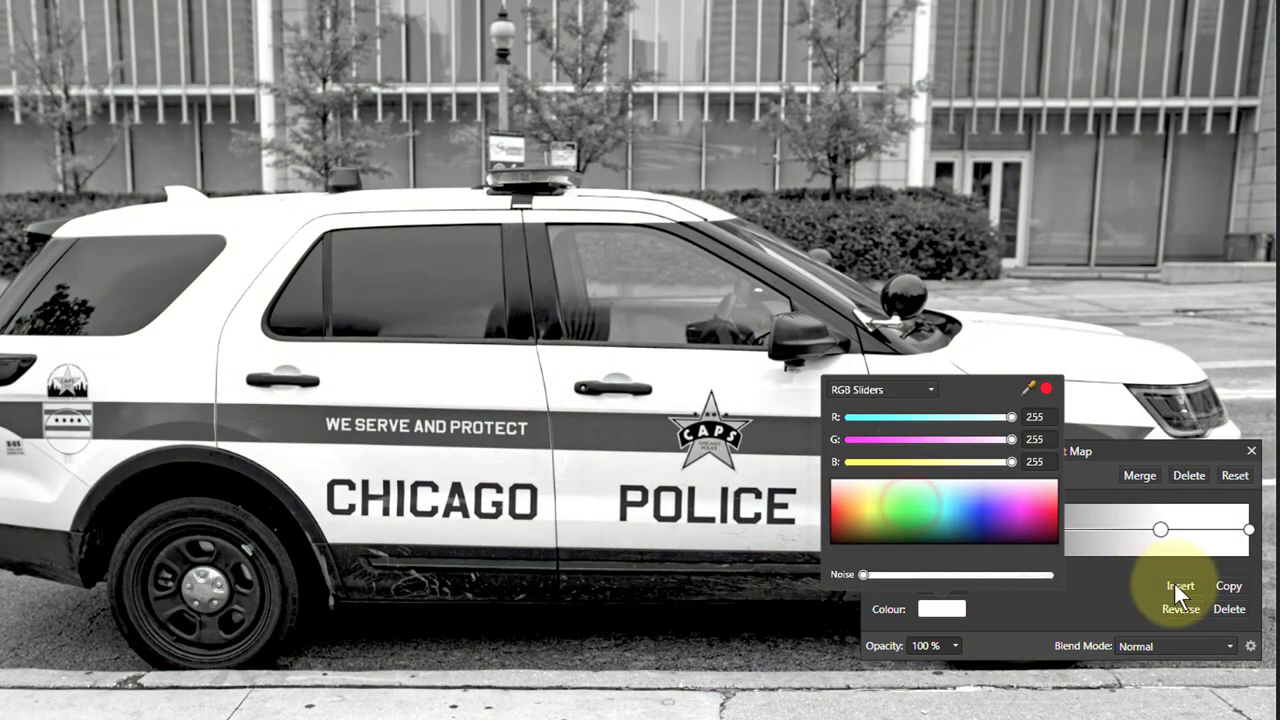
{"action": "left_click", "coordinate": [1087, 607]}
{"action": "left_click_drag", "start_coordinate": [929, 525], "coordinate": [968, 529]}
{"action": "left_click_drag", "start_coordinate": [1158, 530], "coordinate": [1146, 535]}
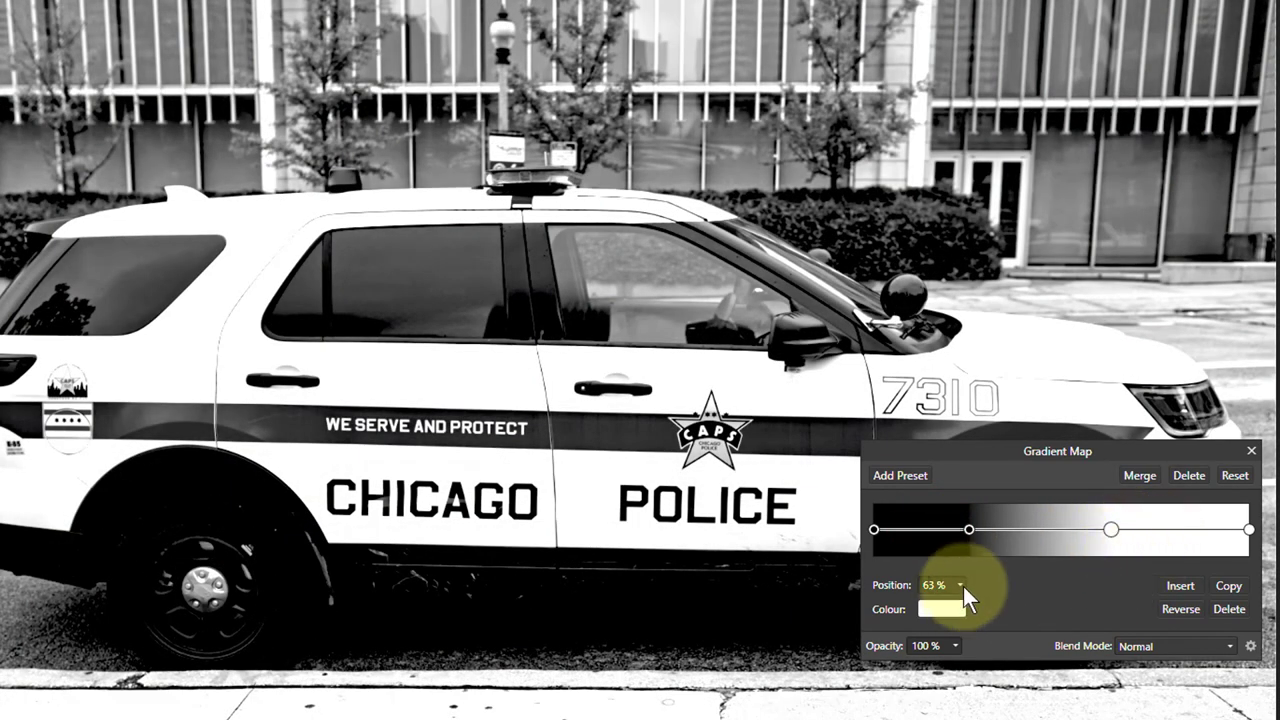
- Delete the added stops at 25% and 63%, leaving only the 0% and 100% stops
{"action": "left_click", "coordinate": [966, 528]}
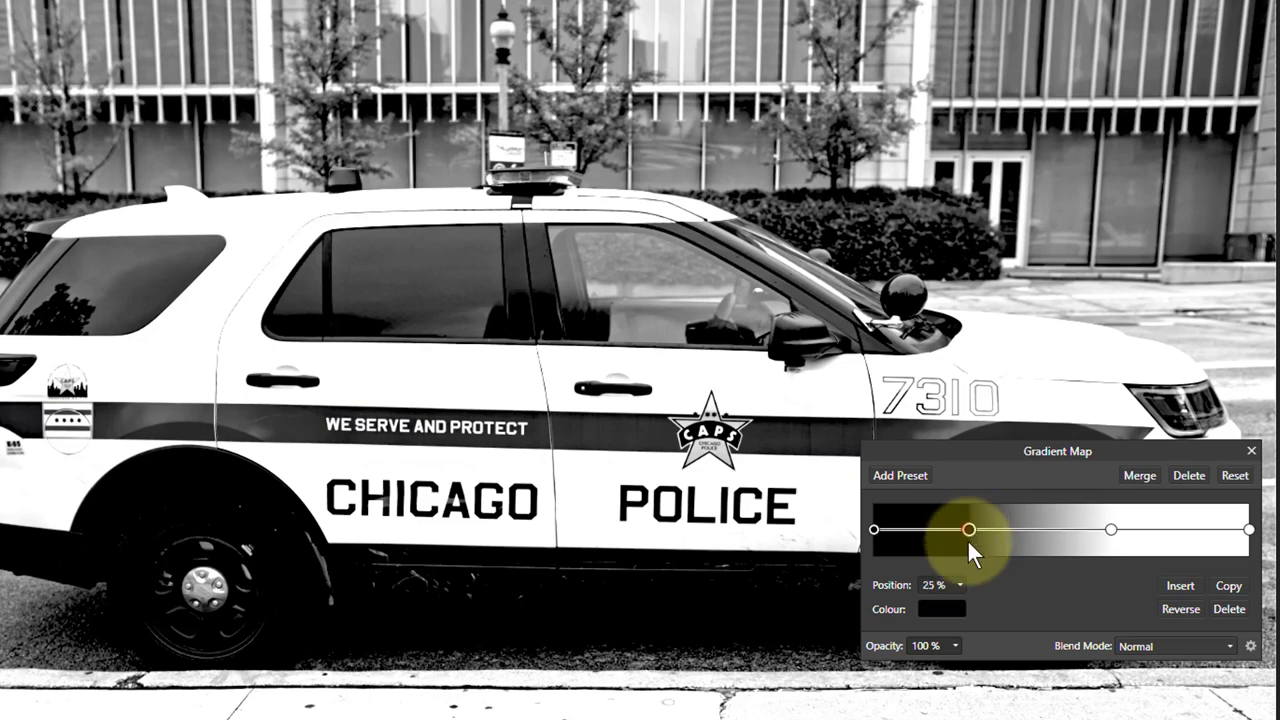
{"action": "key", "text": "Delete"}
{"action": "left_click", "coordinate": [1111, 529]}
{"action": "key", "text": "Delete"}
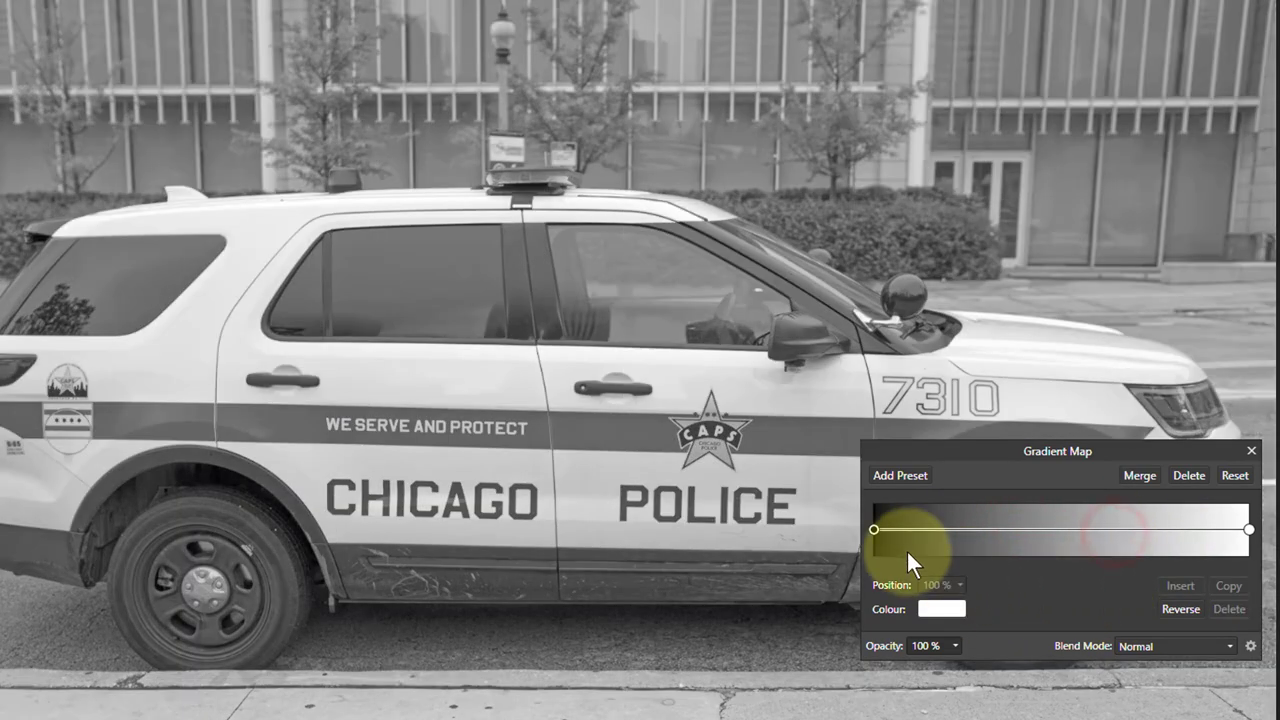
- Set the left end stop to dark purple, RGB 70,0,87
{"action": "left_click", "coordinate": [873, 527]}
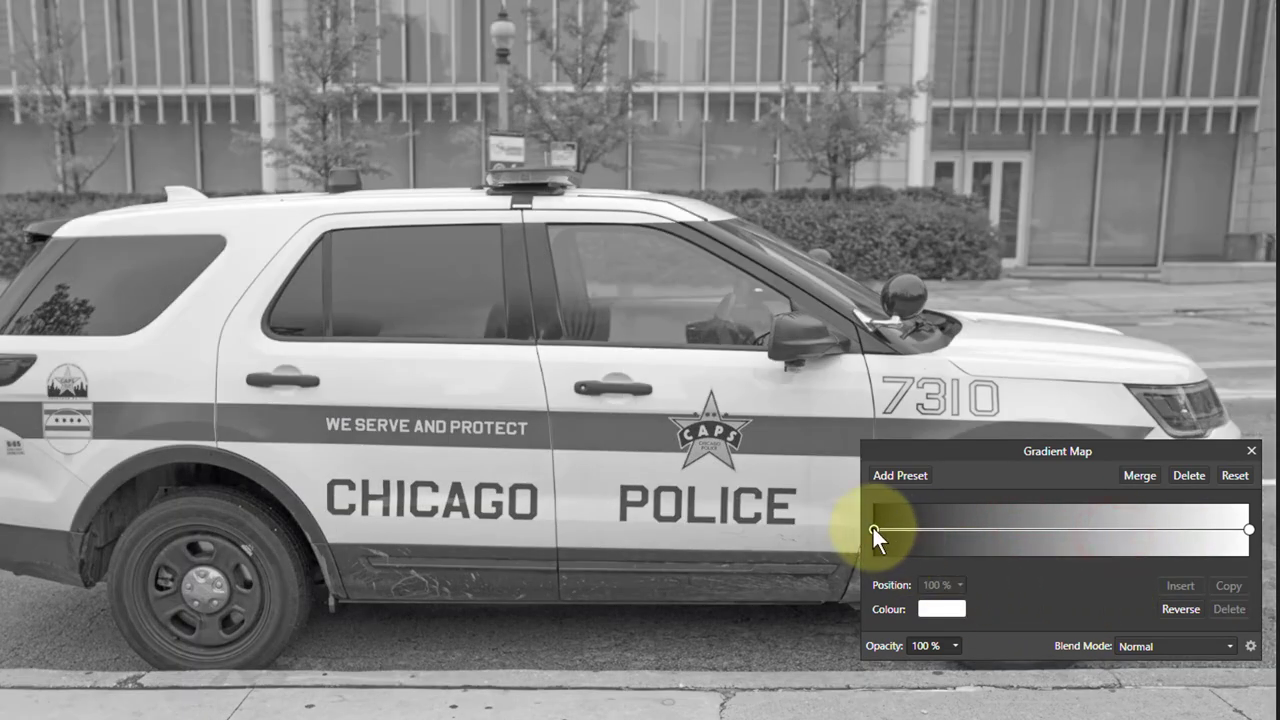
{"action": "left_click", "coordinate": [948, 608]}
{"action": "left_click", "coordinate": [1008, 535]}
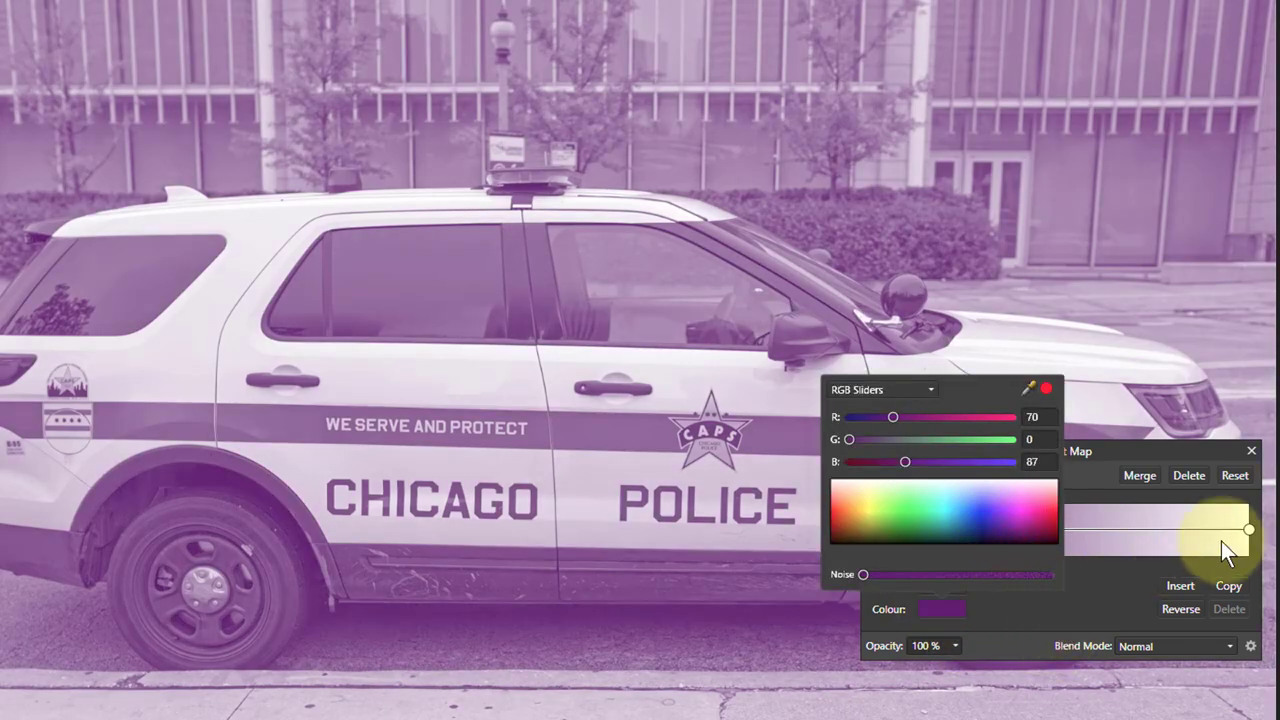
{"action": "left_click", "coordinate": [1249, 530]}
- Set the right end stop to pale yellow, RGB 229,255,87
{"action": "left_click", "coordinate": [1249, 530]}
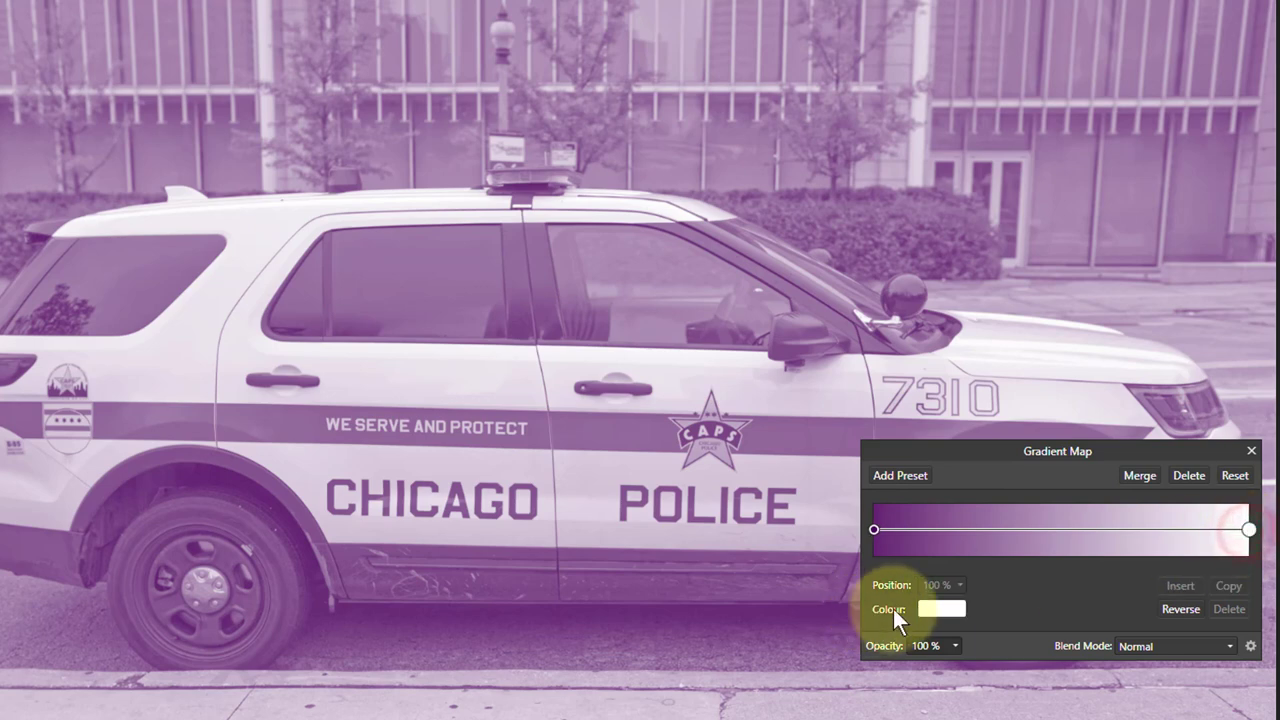
{"action": "left_click", "coordinate": [940, 608]}
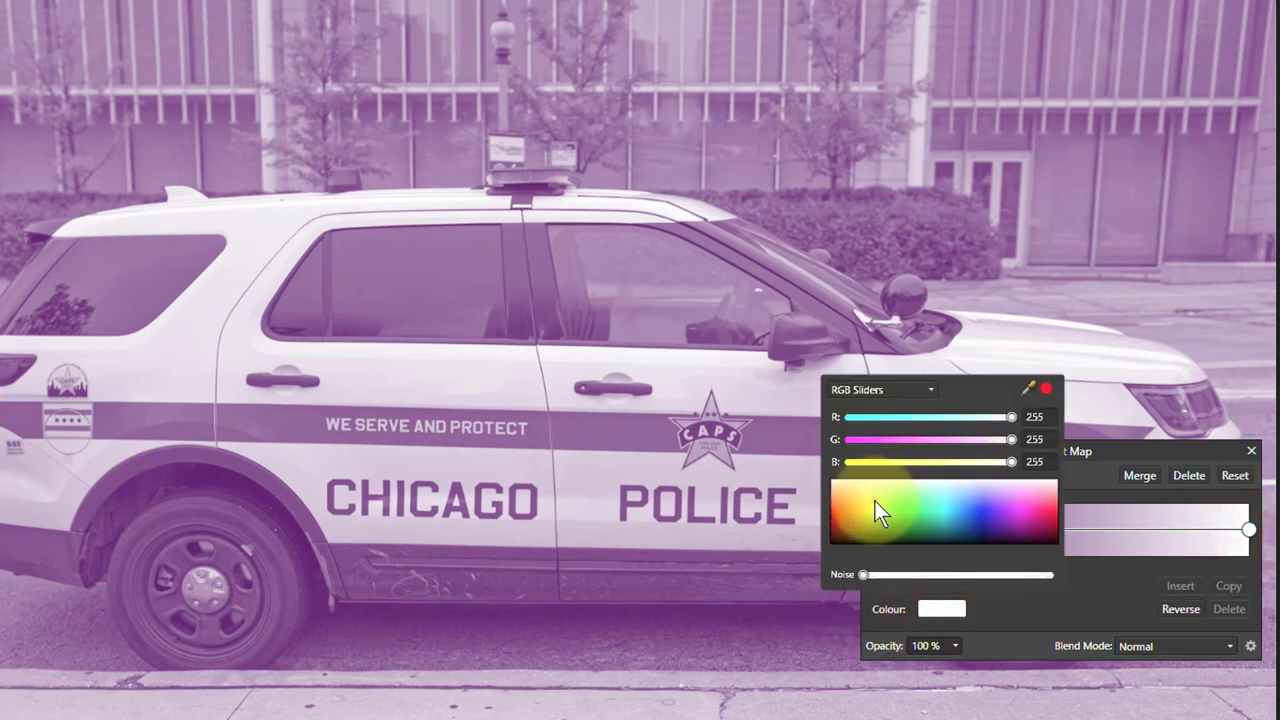
{"action": "left_click", "coordinate": [876, 505]}
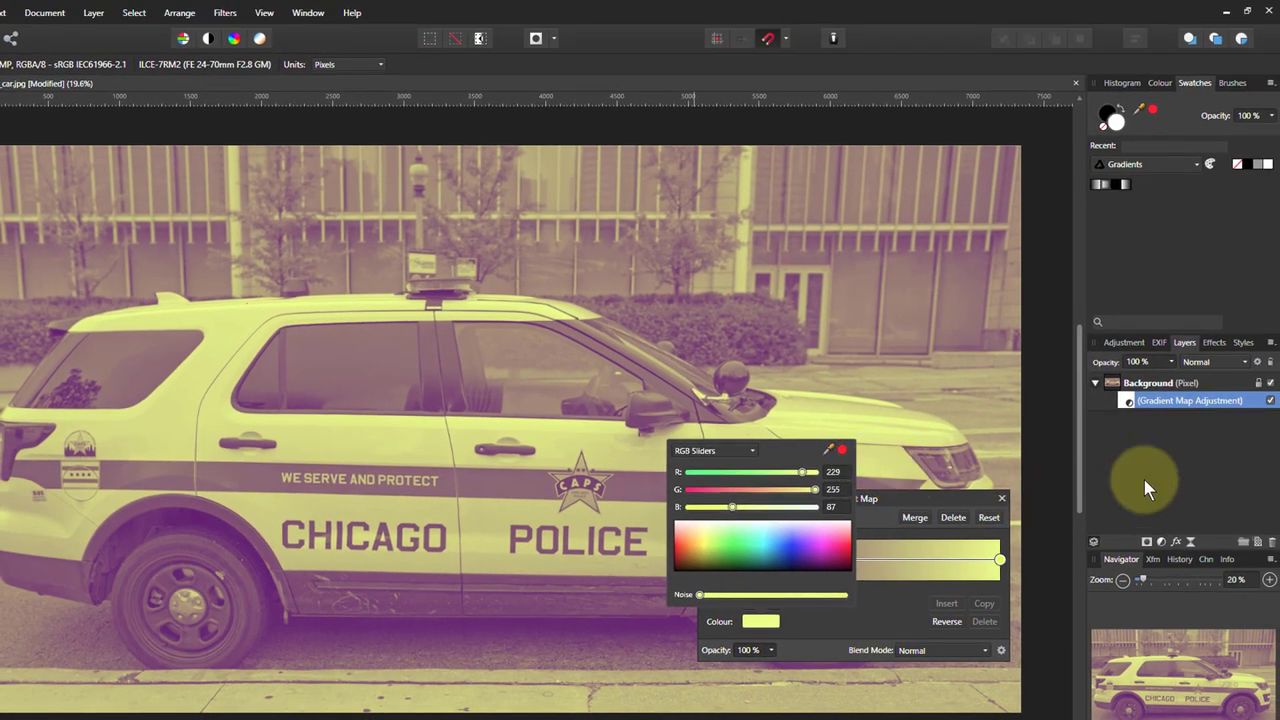
{"action": "left_click", "coordinate": [1143, 478]}
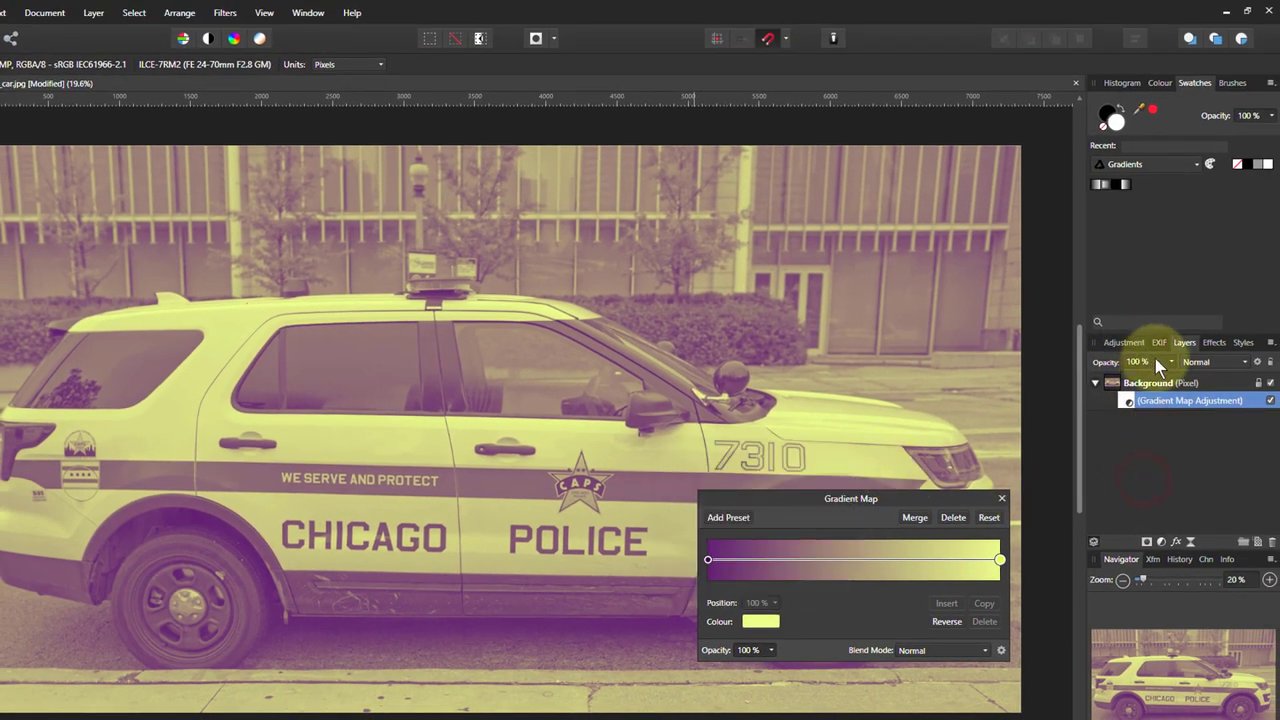
- Switch the gradient map layer to Overlay blending and reveal the Gradient Map presets
{"action": "left_click_drag", "start_coordinate": [1171, 361], "coordinate": [1225, 370]}
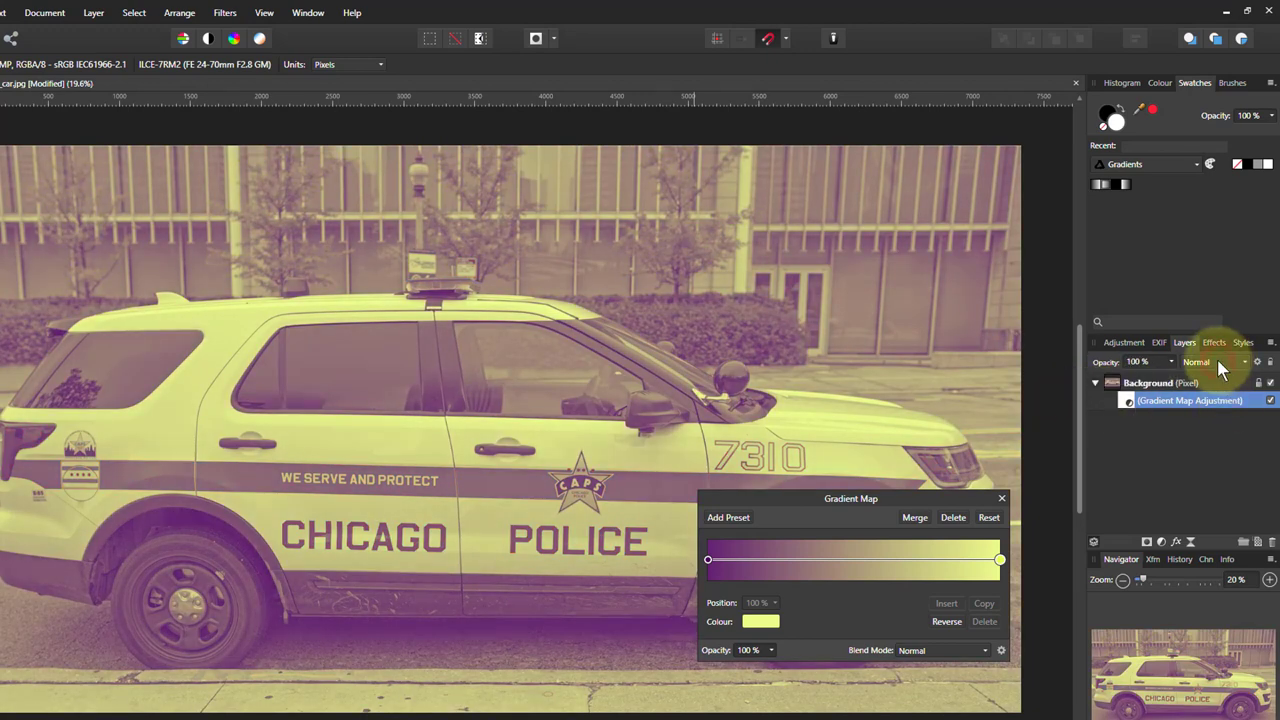
{"action": "left_click", "coordinate": [1218, 361]}
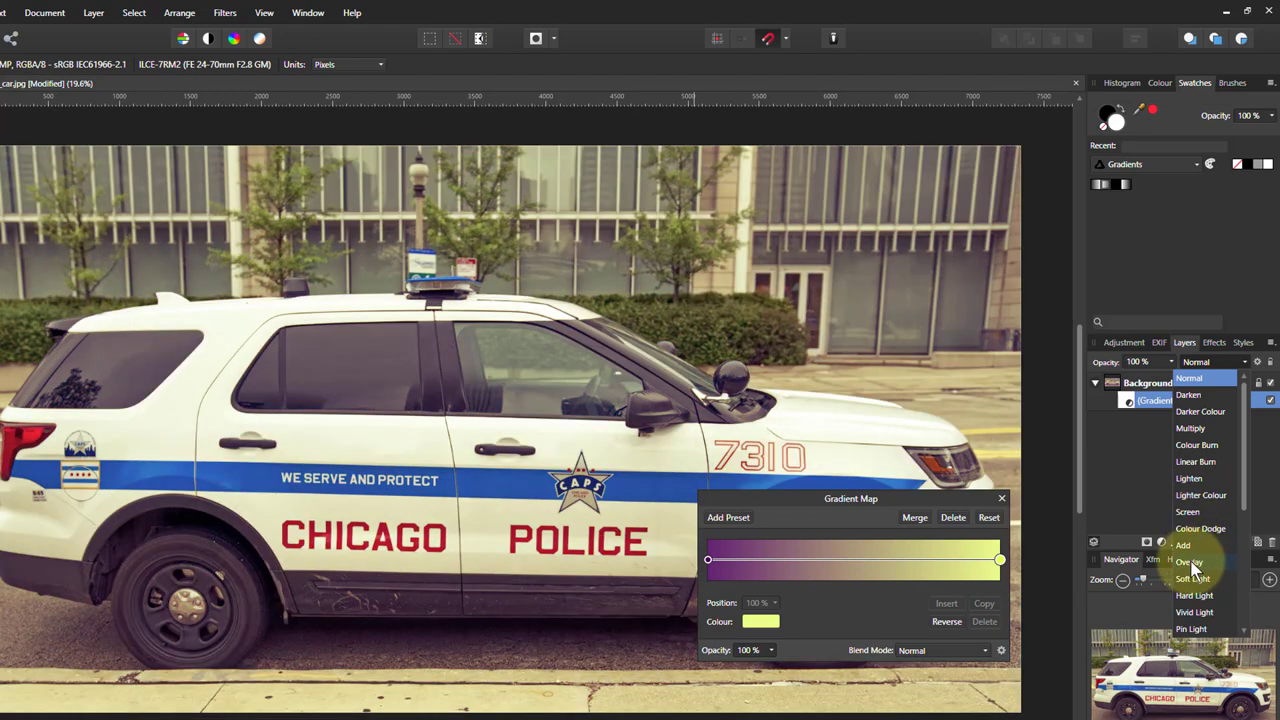
{"action": "left_click", "coordinate": [1191, 563]}
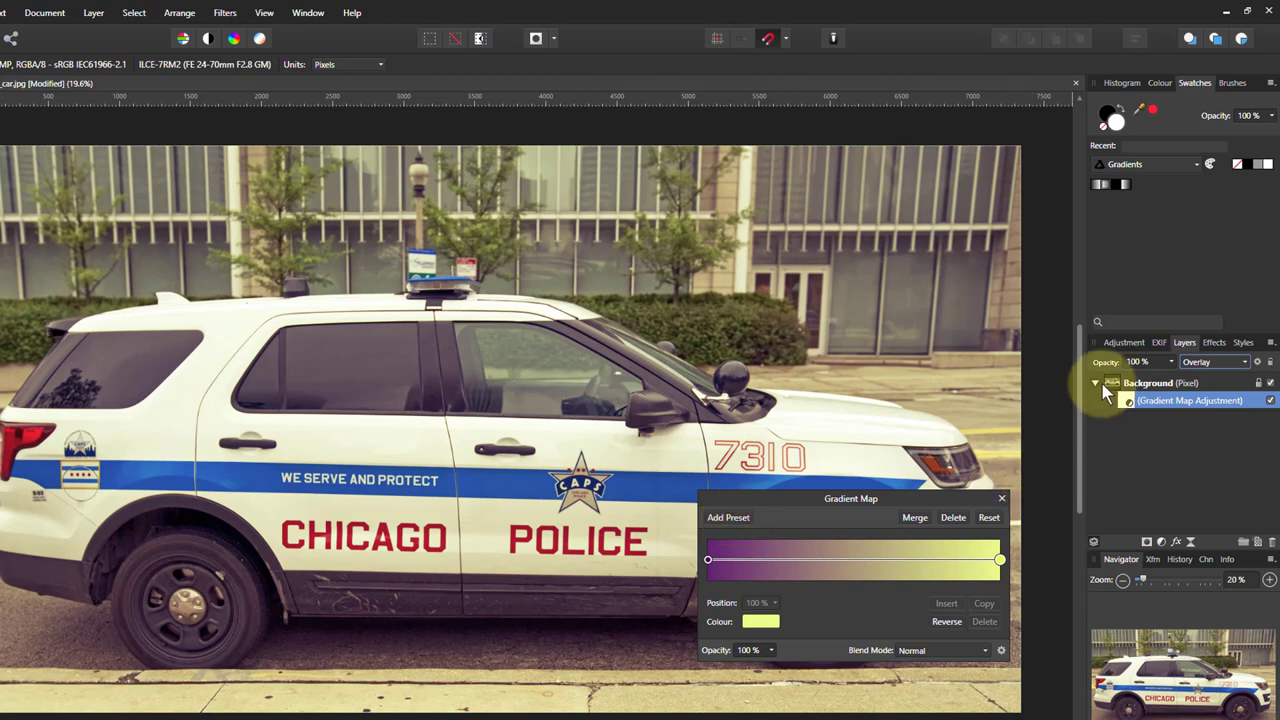
{"action": "left_click", "coordinate": [1124, 343]}
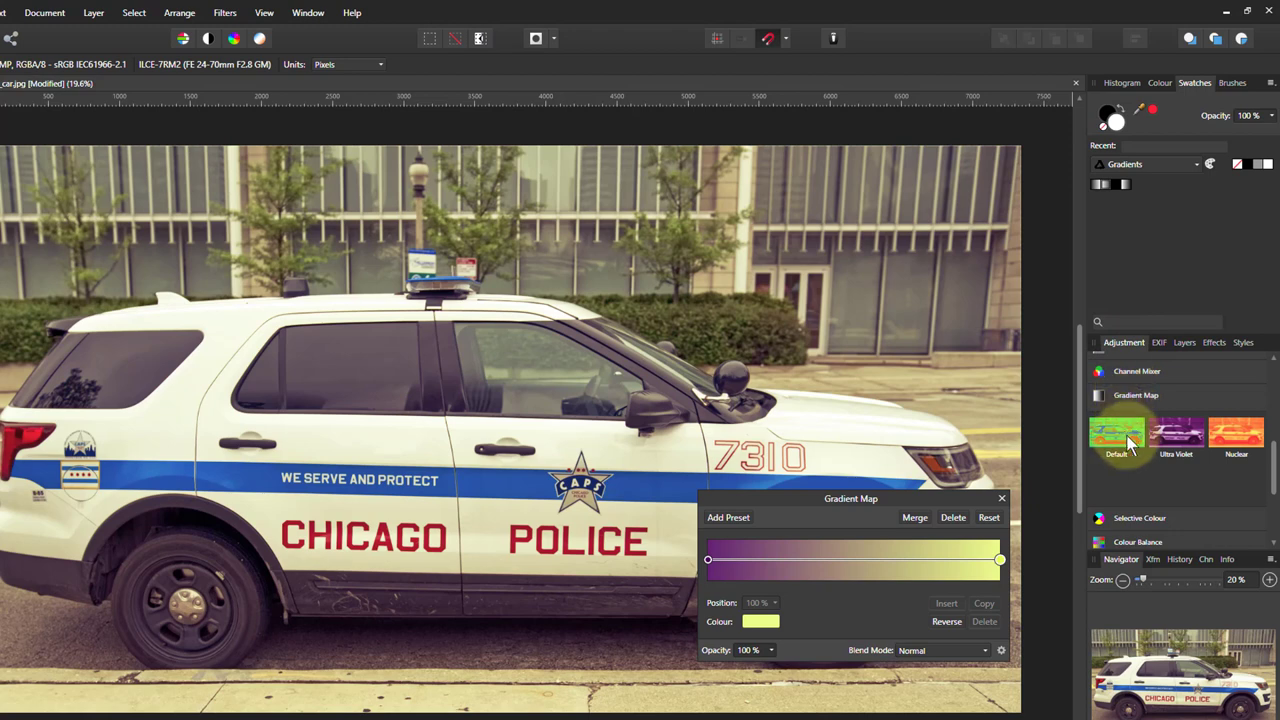
- Apply the Nuclear preset in Overlay mode and lower the layer opacity to about 58%
{"action": "left_click", "coordinate": [1240, 440]}
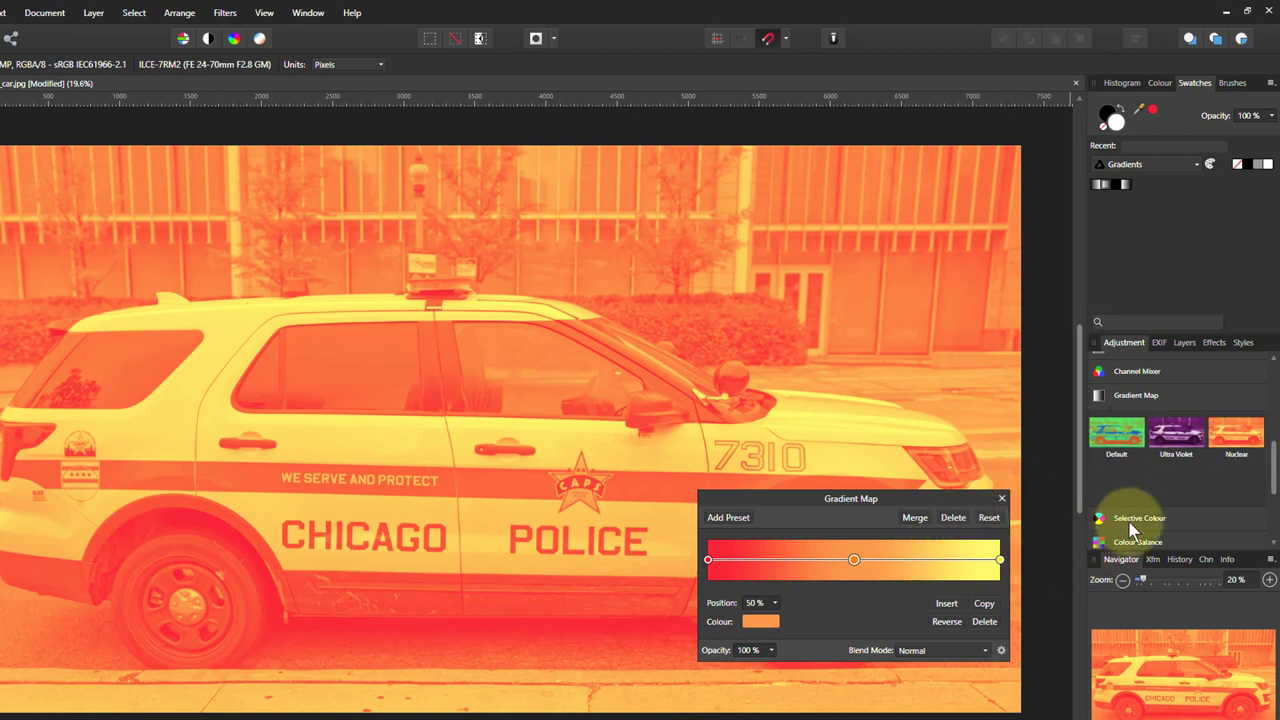
{"action": "left_click", "coordinate": [929, 651]}
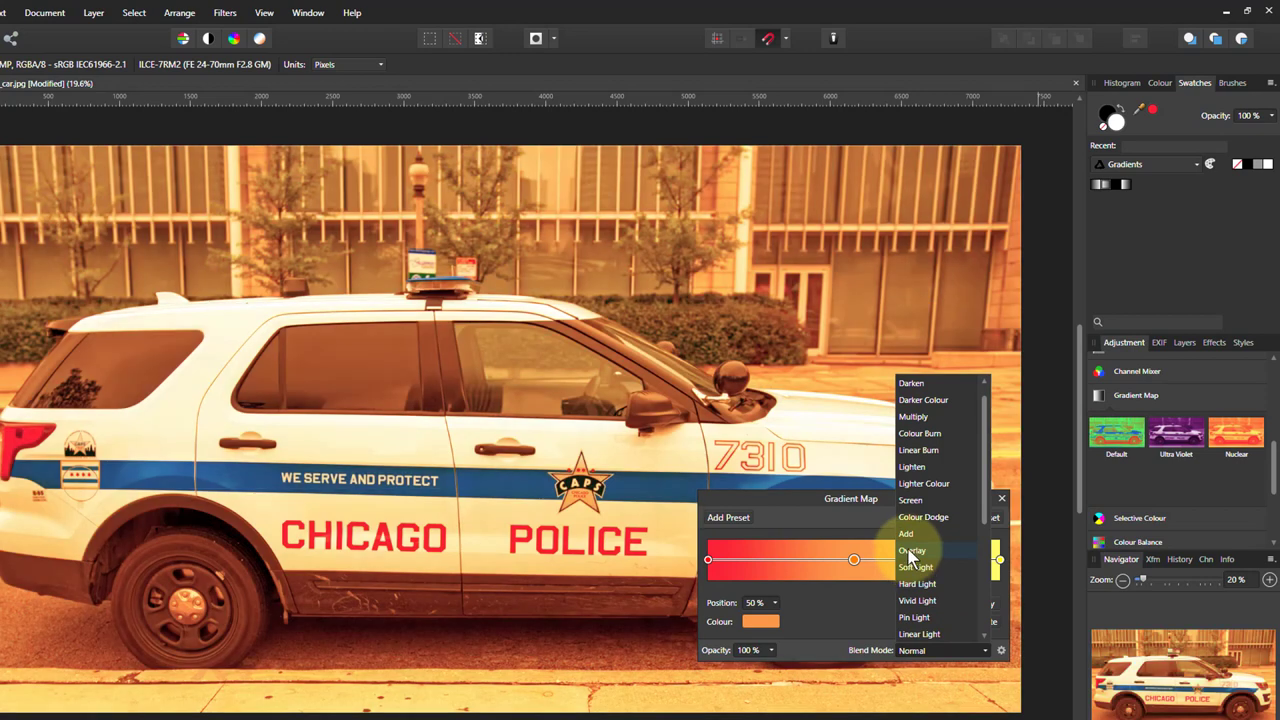
{"action": "left_click", "coordinate": [909, 550]}
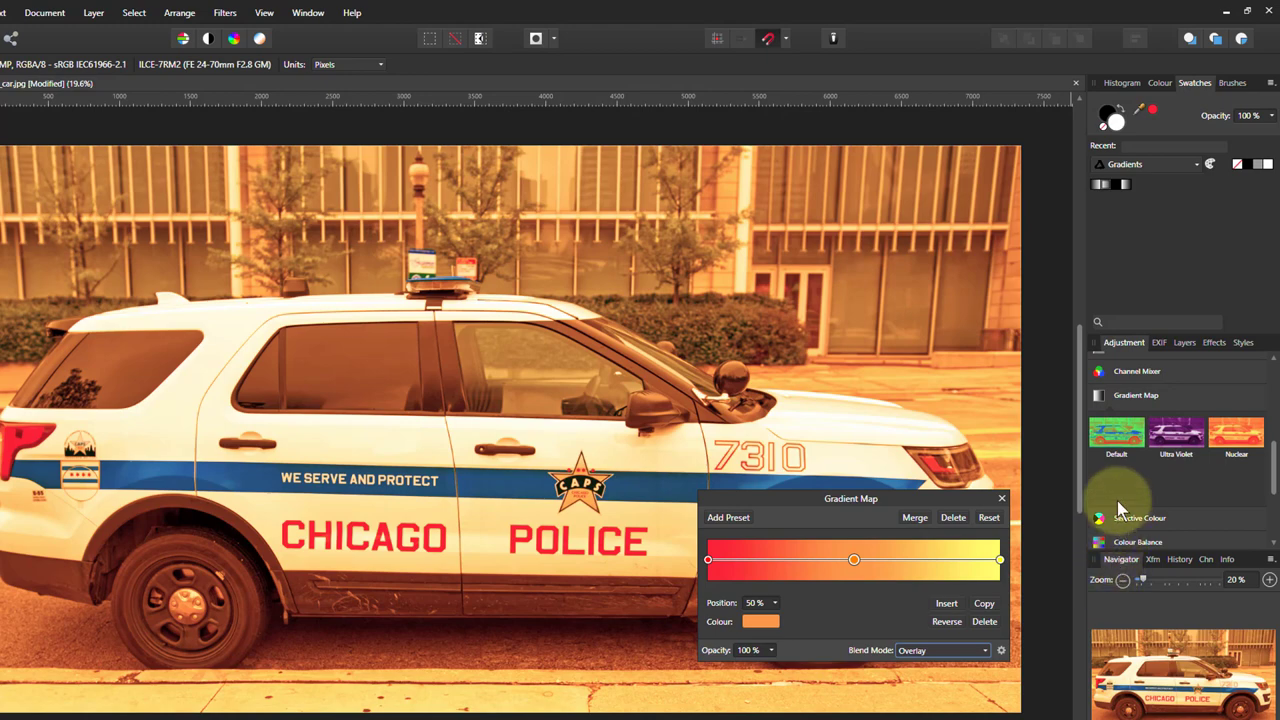
{"action": "left_click", "coordinate": [1185, 343]}
{"action": "left_click", "coordinate": [1172, 365]}
{"action": "mouse_move", "coordinate": [1146, 381]}
{"action": "left_mouse_down"}
{"action": "mouse_move", "coordinate": [1115, 385]}
{"action": "mouse_move", "coordinate": [1143, 390]}
{"action": "mouse_move", "coordinate": [1130, 385]}
{"action": "left_mouse_up"}
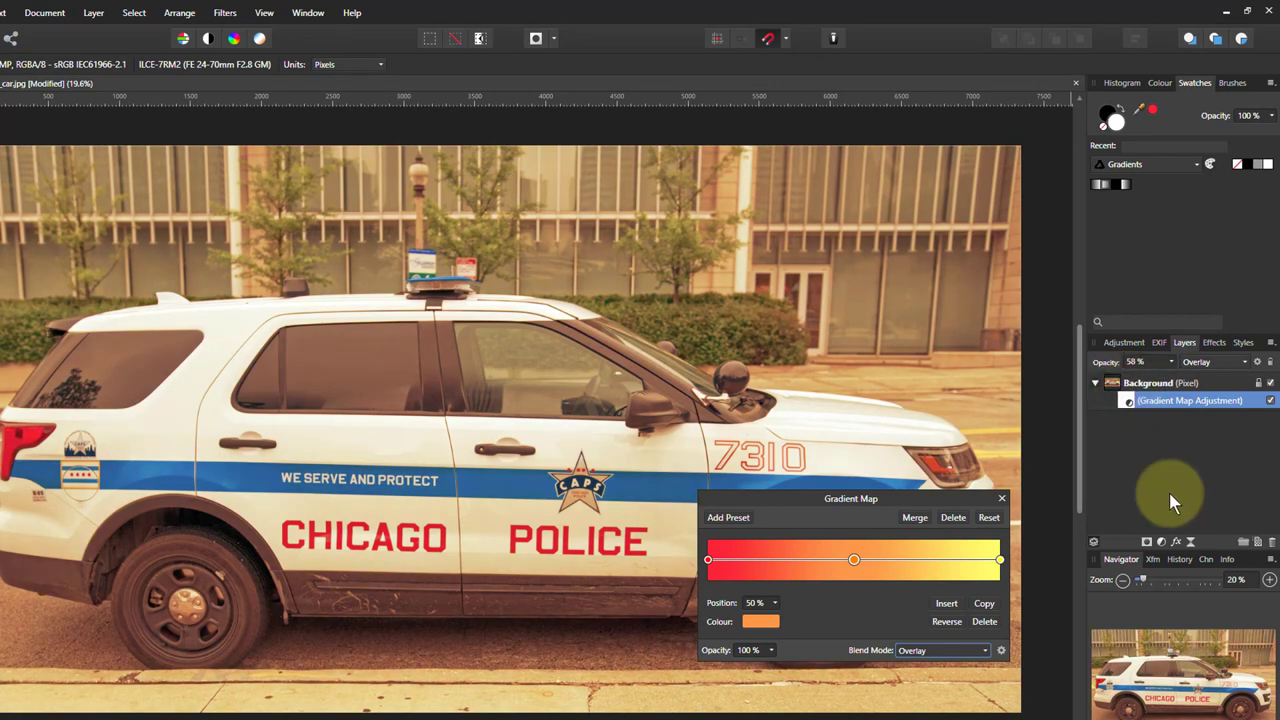